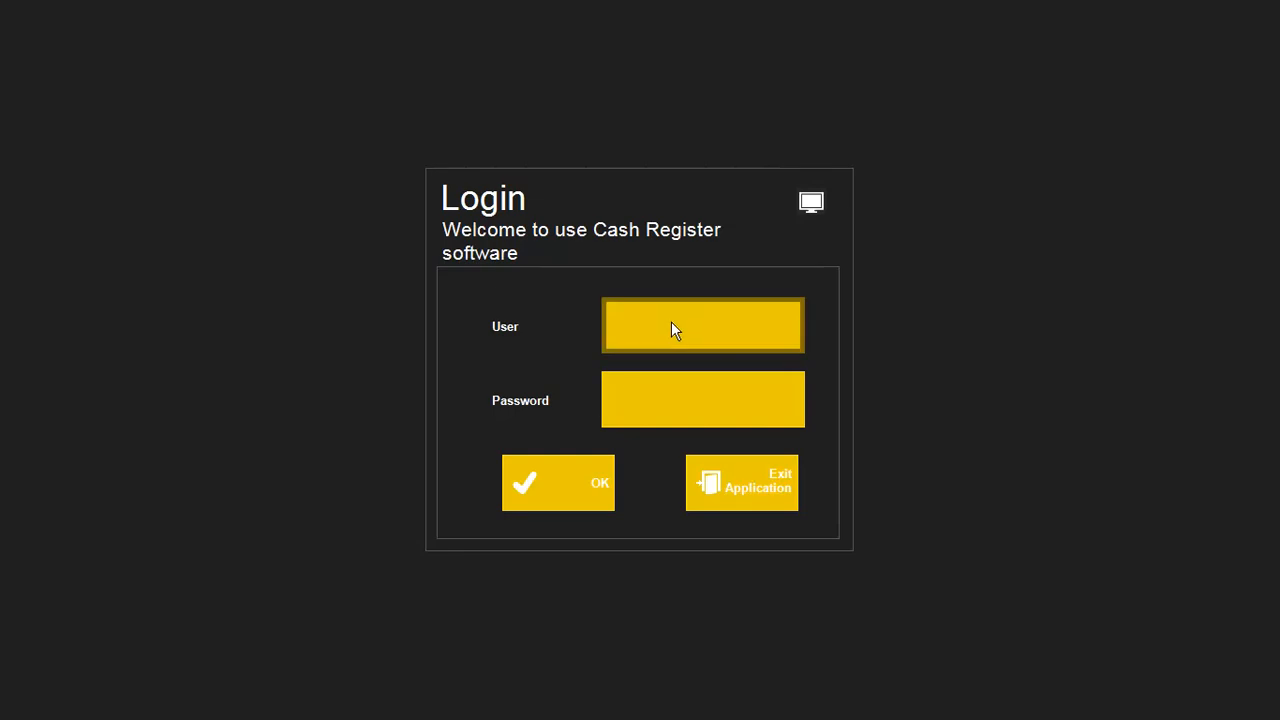
Step: Sign in as the Admin user by entering the PIN on the keypad
{"action": "left_click", "coordinate": [671, 325]}
{"action": "left_click", "coordinate": [532, 248]}
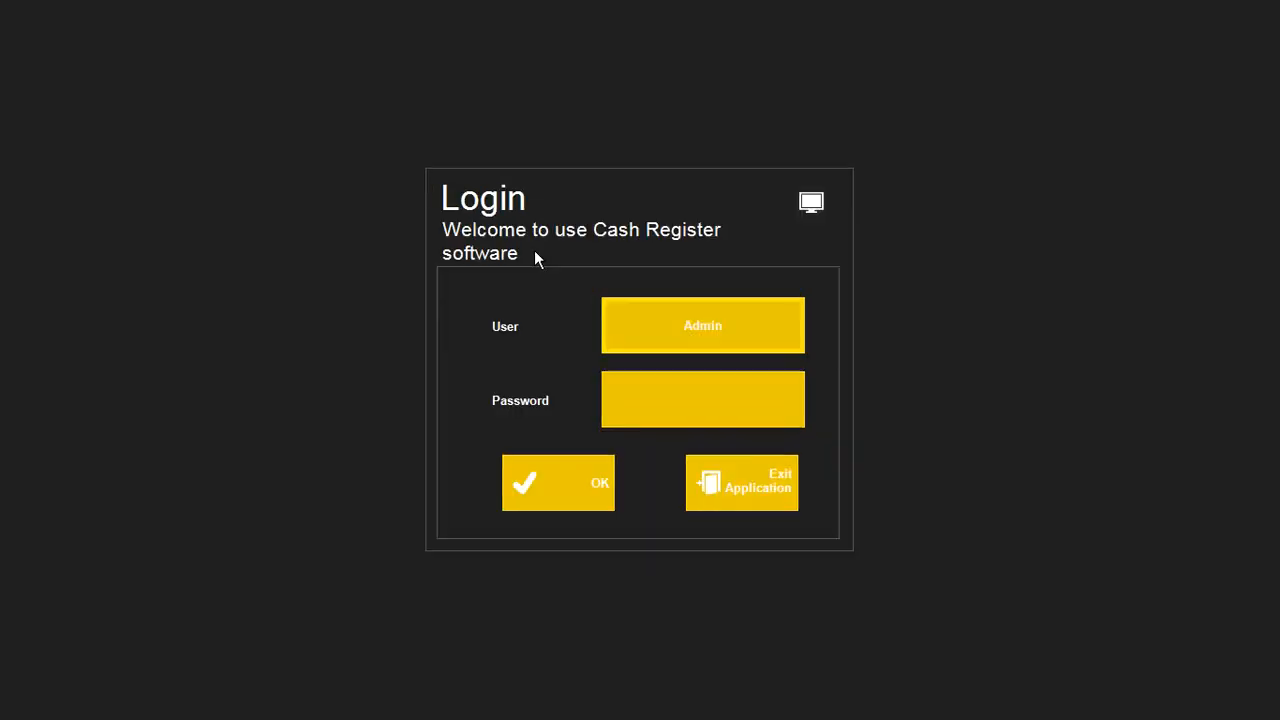
{"action": "left_click", "coordinate": [716, 416]}
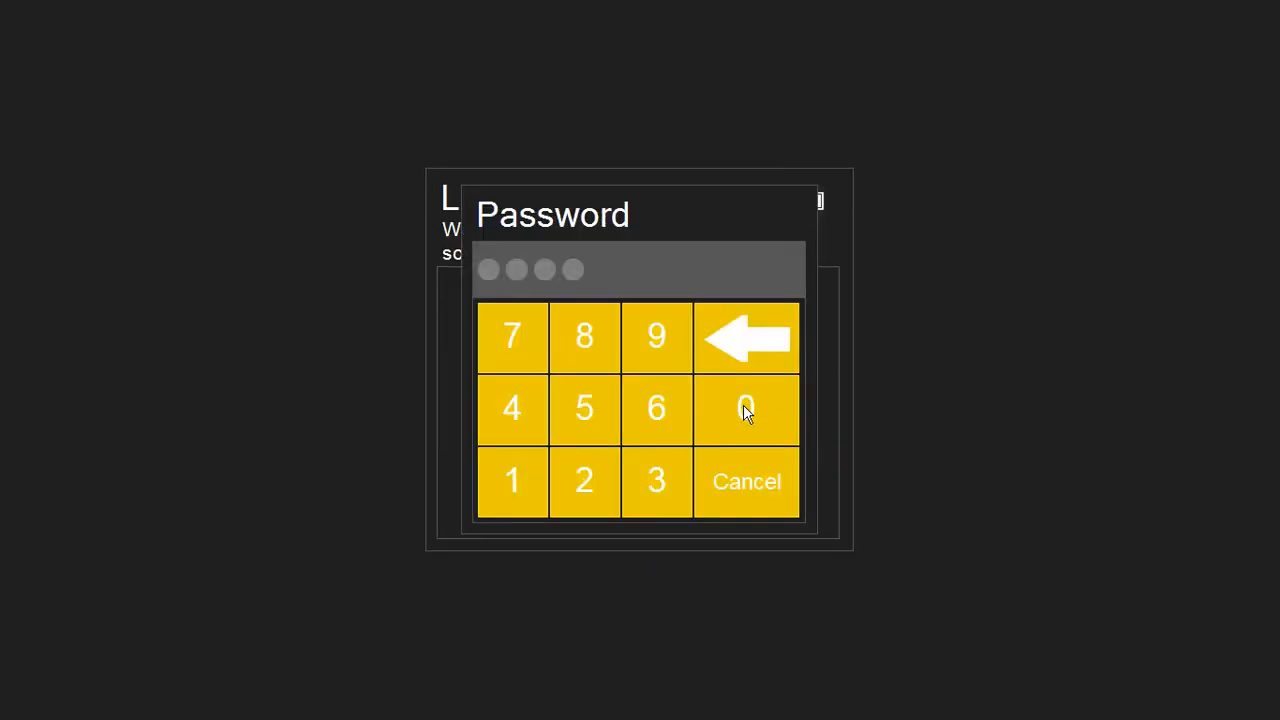
{"action": "left_click", "coordinate": [745, 410]}
{"action": "left_click", "coordinate": [745, 410]}
{"action": "left_click", "coordinate": [745, 410]}
{"action": "left_click", "coordinate": [745, 410]}
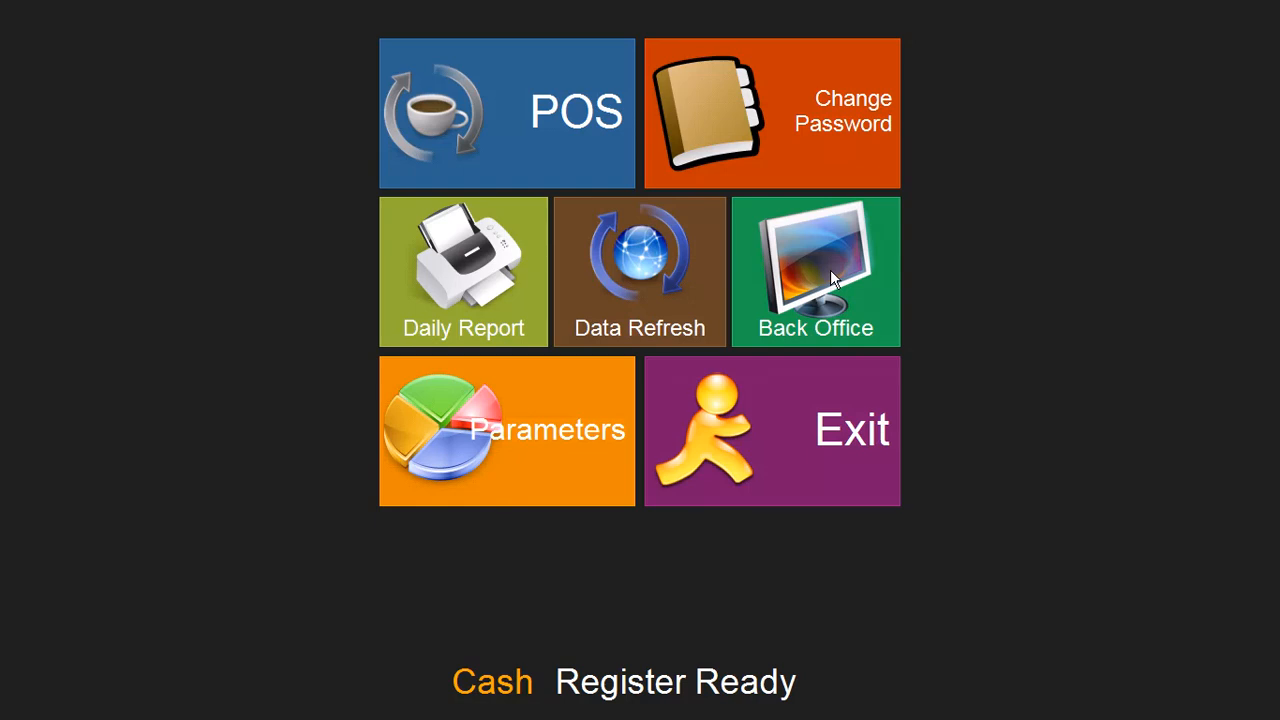
Step: Open the POS screen and go from the Open category to the General Item grid
{"action": "left_click", "coordinate": [529, 130]}
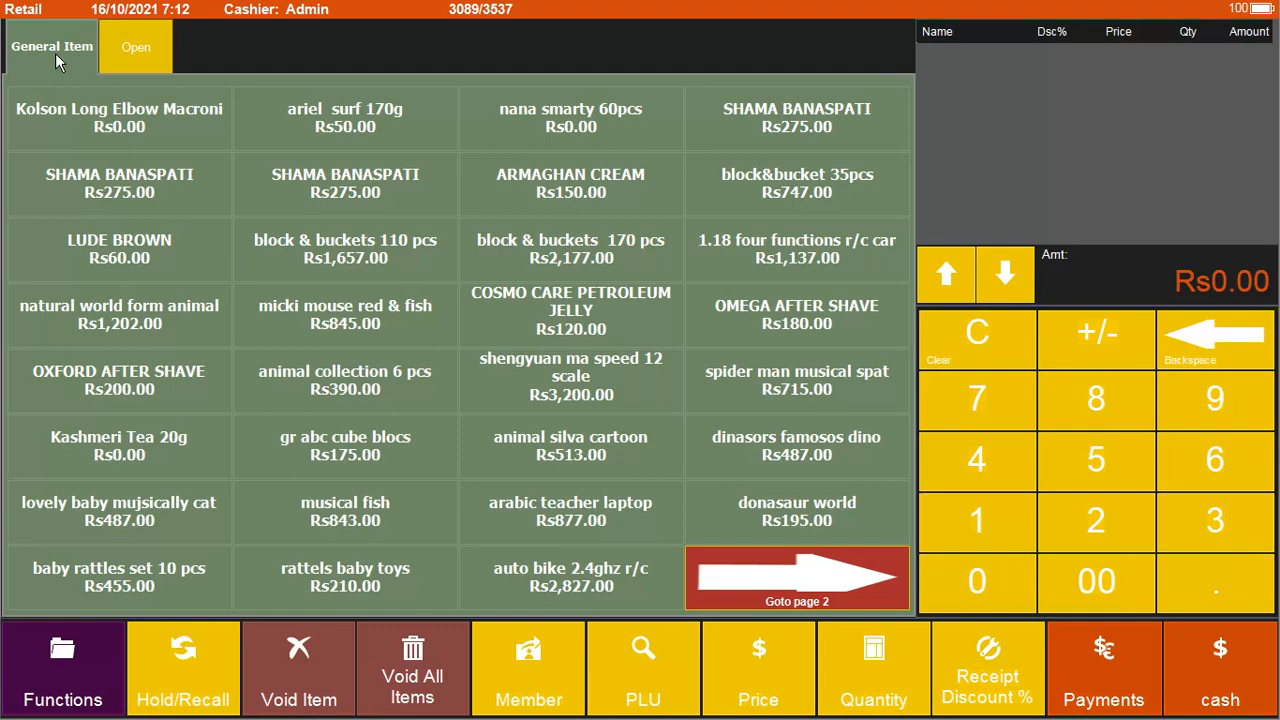
{"action": "left_click", "coordinate": [137, 49]}
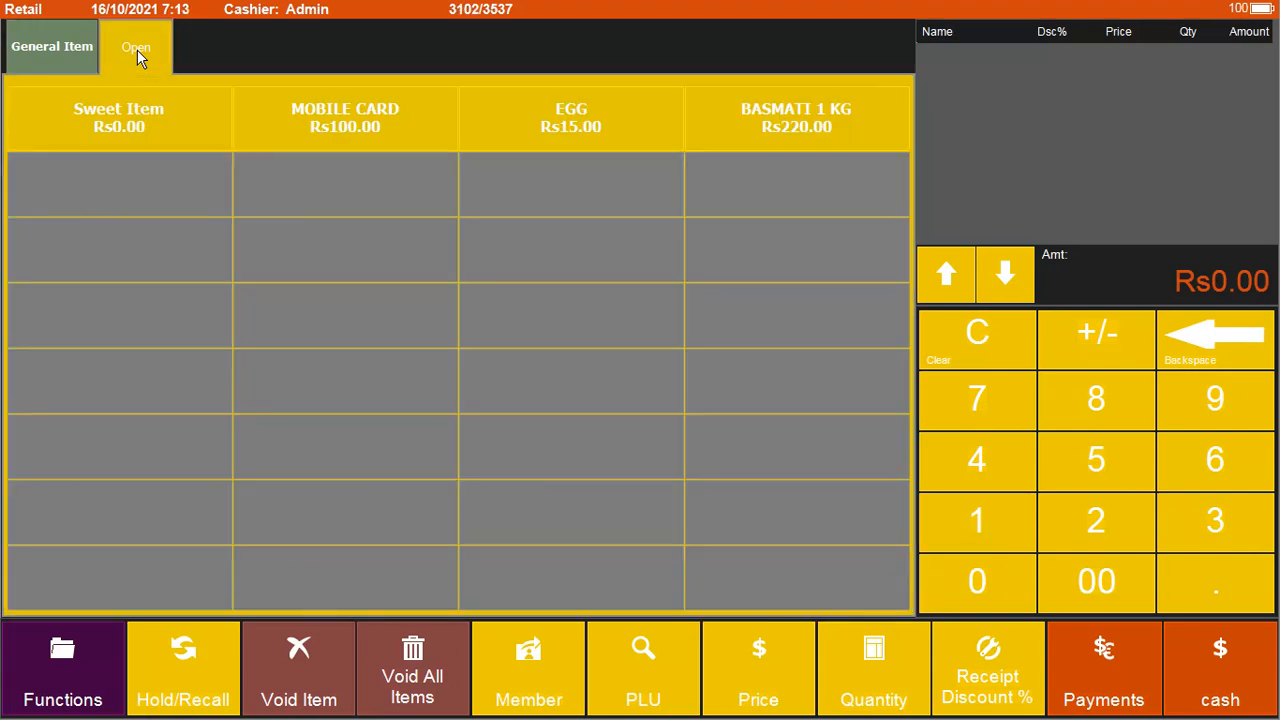
{"action": "left_click", "coordinate": [58, 59]}
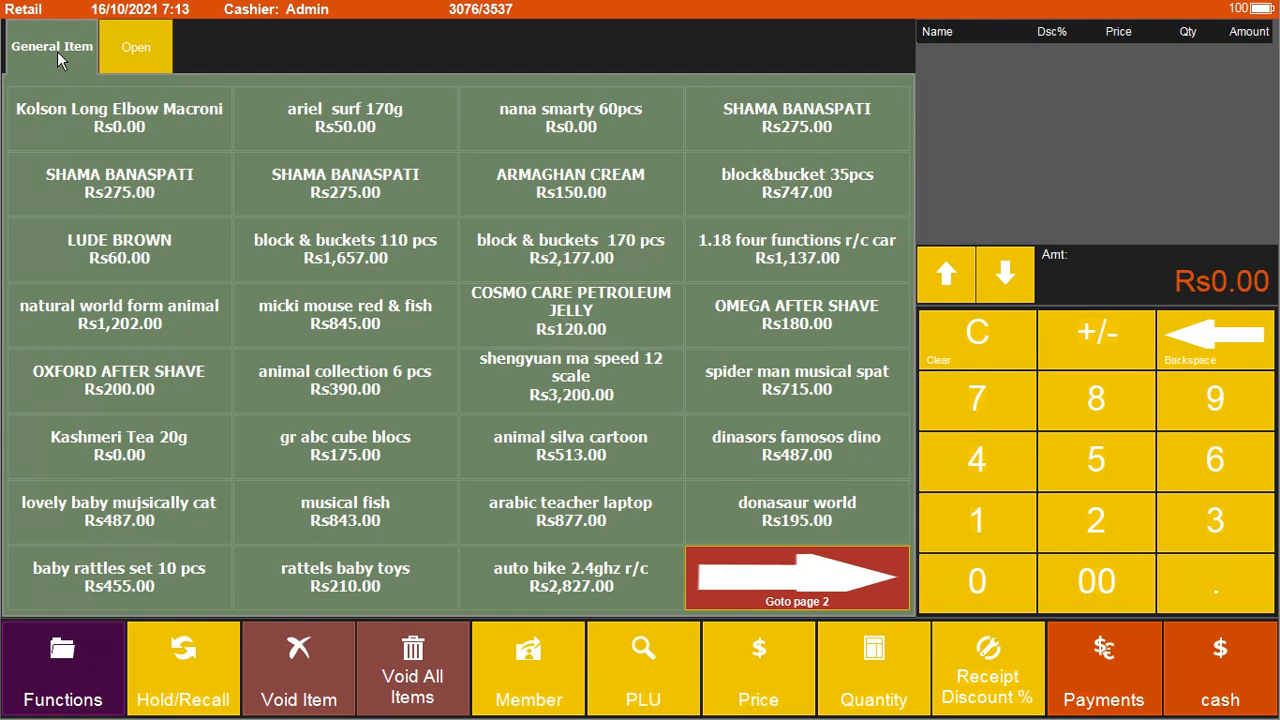
{"action": "type", "text": "89640"}
{"action": "key", "text": "Return"}
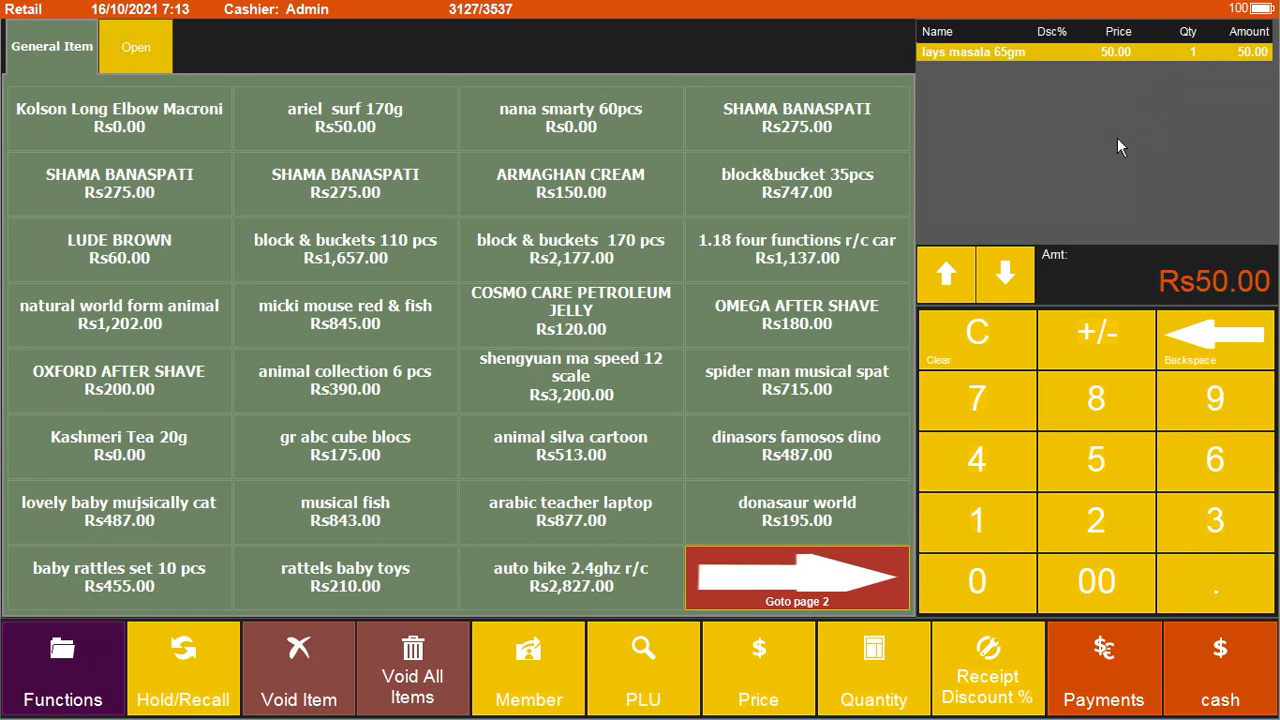
{"action": "type", "text": "8964000090343"}
{"action": "key", "text": "Return"}
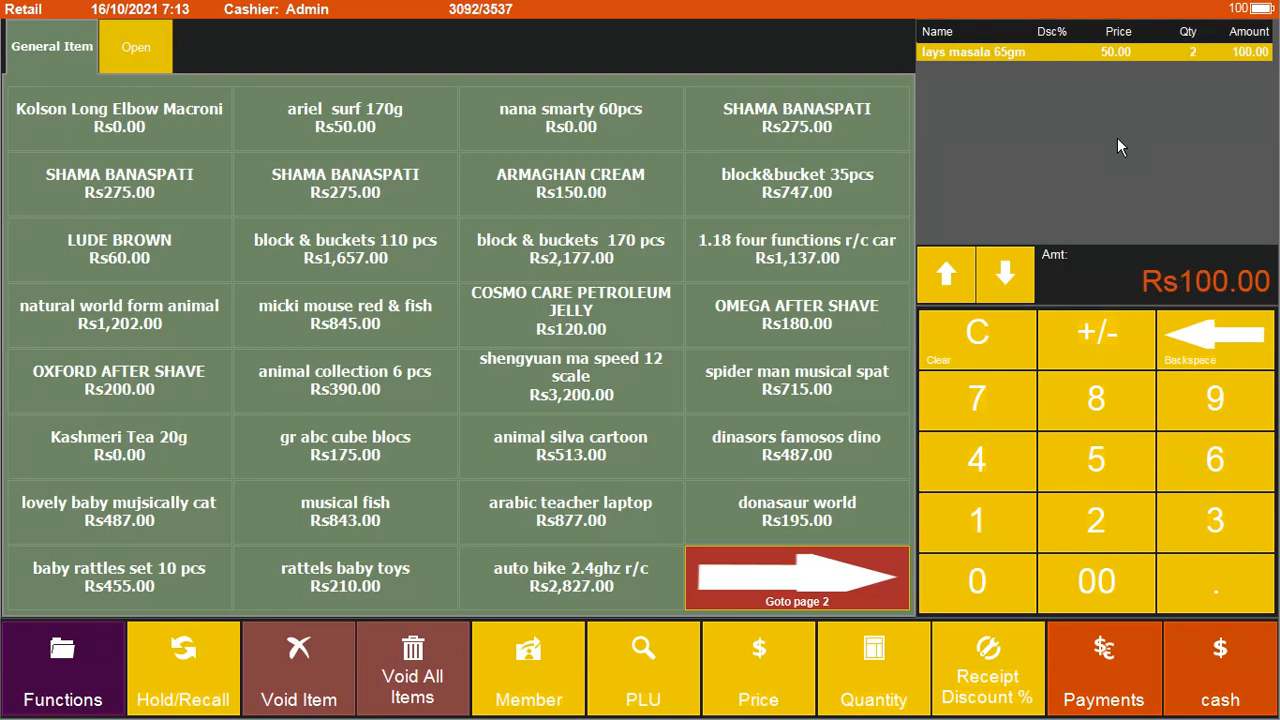
Step: Set the lays masala quantity to 10 and key 1000 as the tendered amount
{"action": "left_click", "coordinate": [873, 682]}
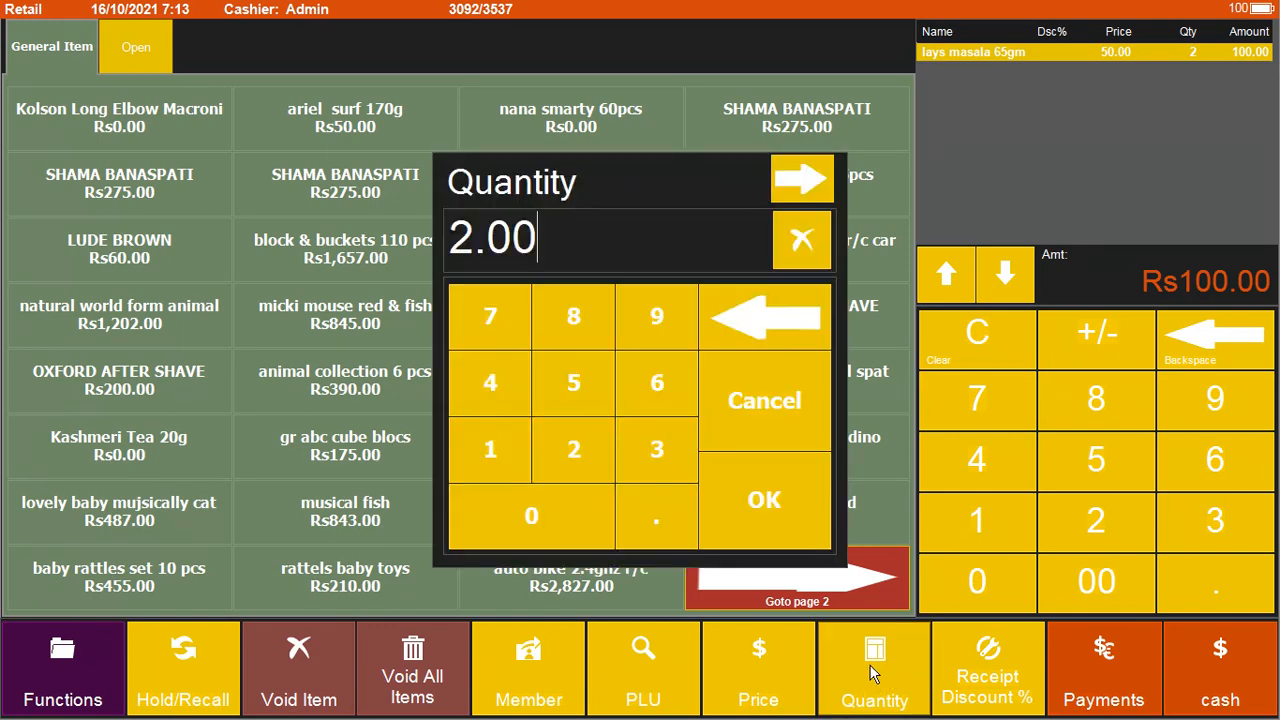
{"action": "left_click", "coordinate": [501, 457]}
{"action": "left_click", "coordinate": [535, 517]}
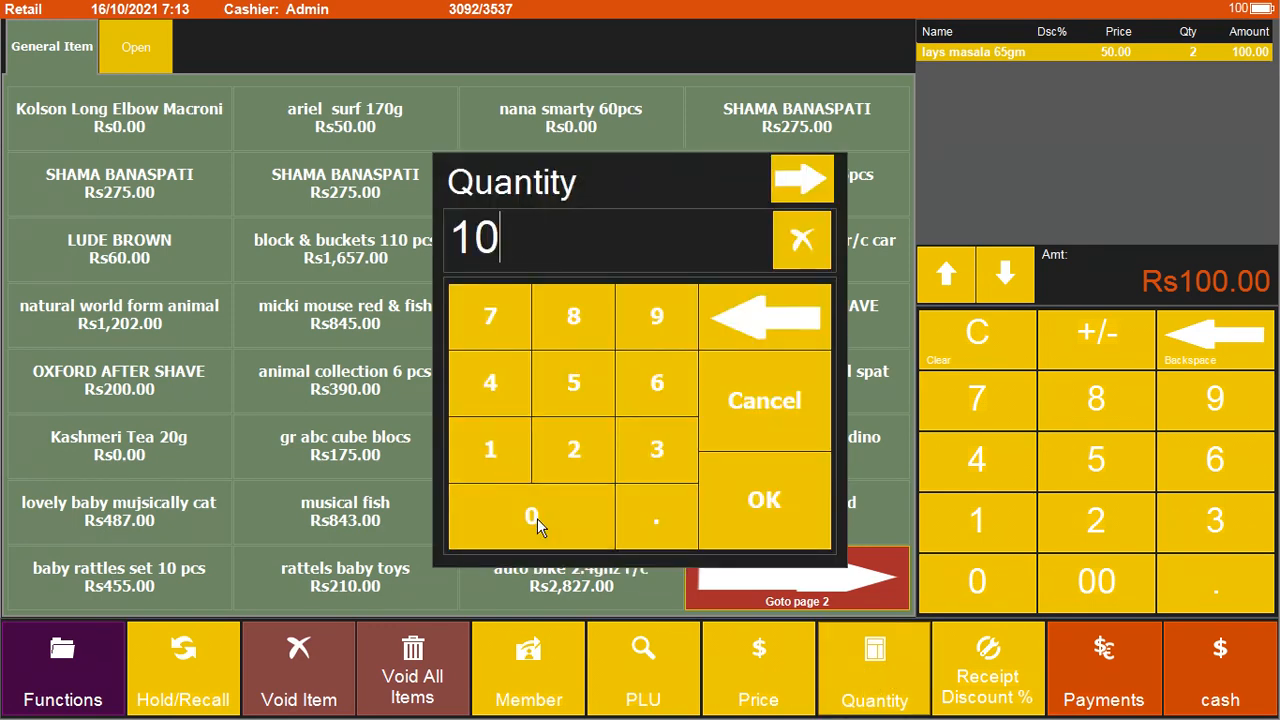
{"action": "left_click", "coordinate": [814, 507]}
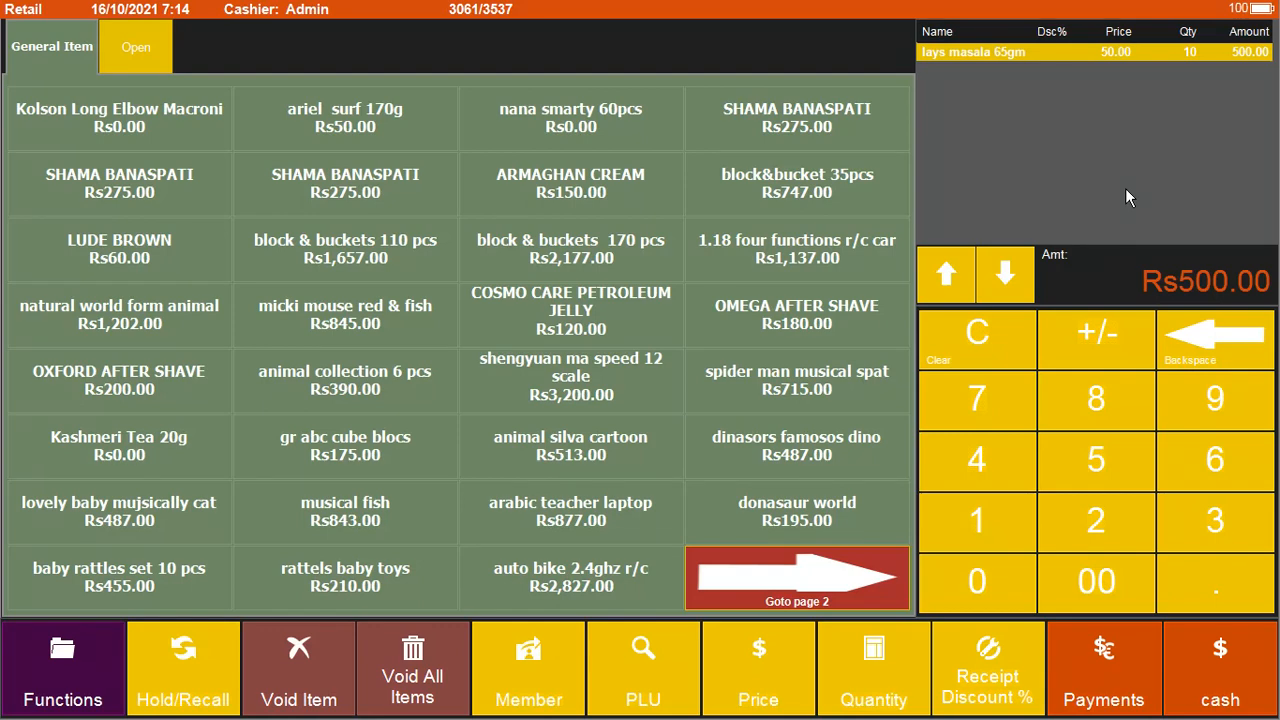
{"action": "type", "text": "1000"}
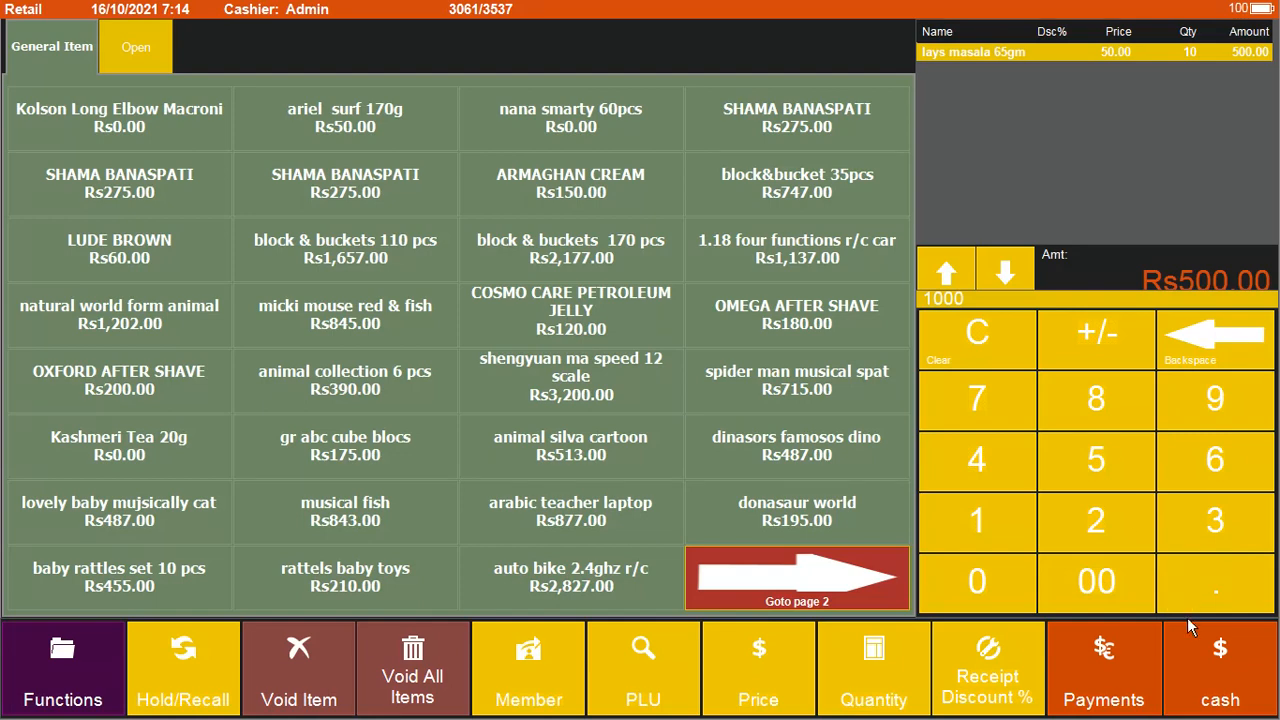
Step: Pay Rs1,000.00 cash for Rs500.00 change, then try product code 896, which doesn't exist
{"action": "left_click", "coordinate": [1215, 665]}
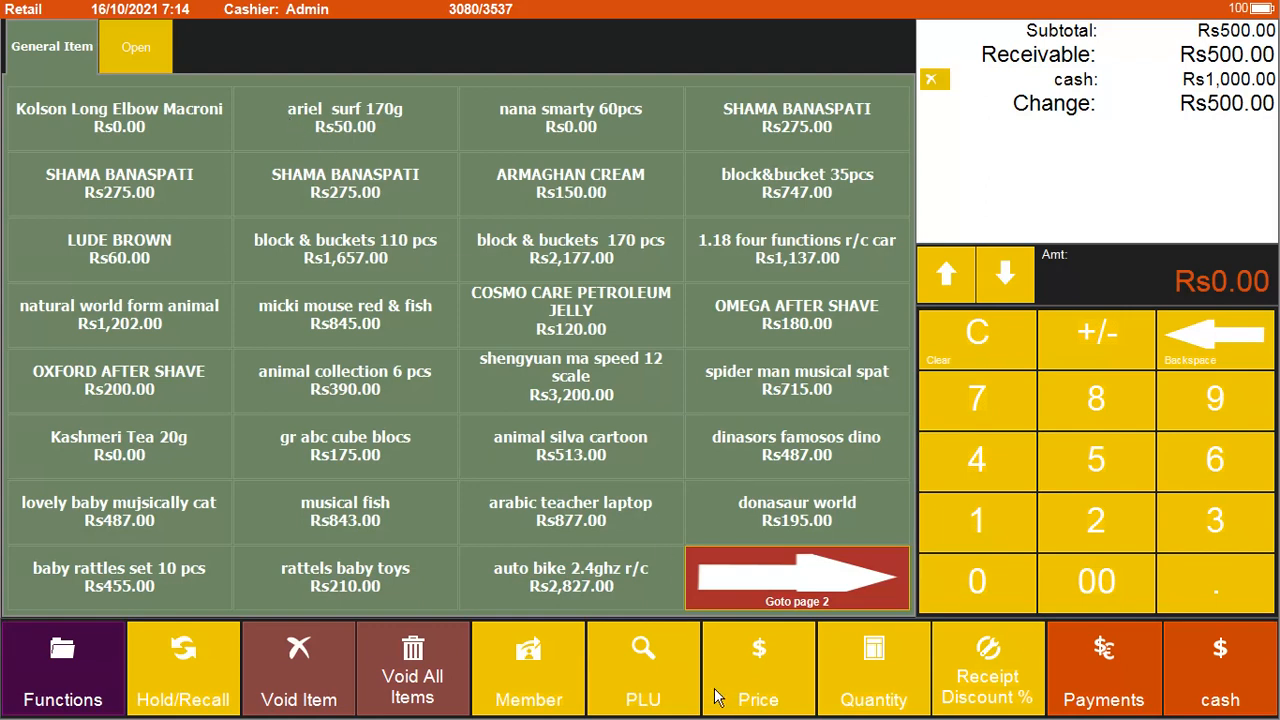
{"action": "left_click", "coordinate": [660, 686]}
{"action": "left_click", "coordinate": [769, 395]}
{"action": "type", "text": "896"}
{"action": "key", "text": "Return"}
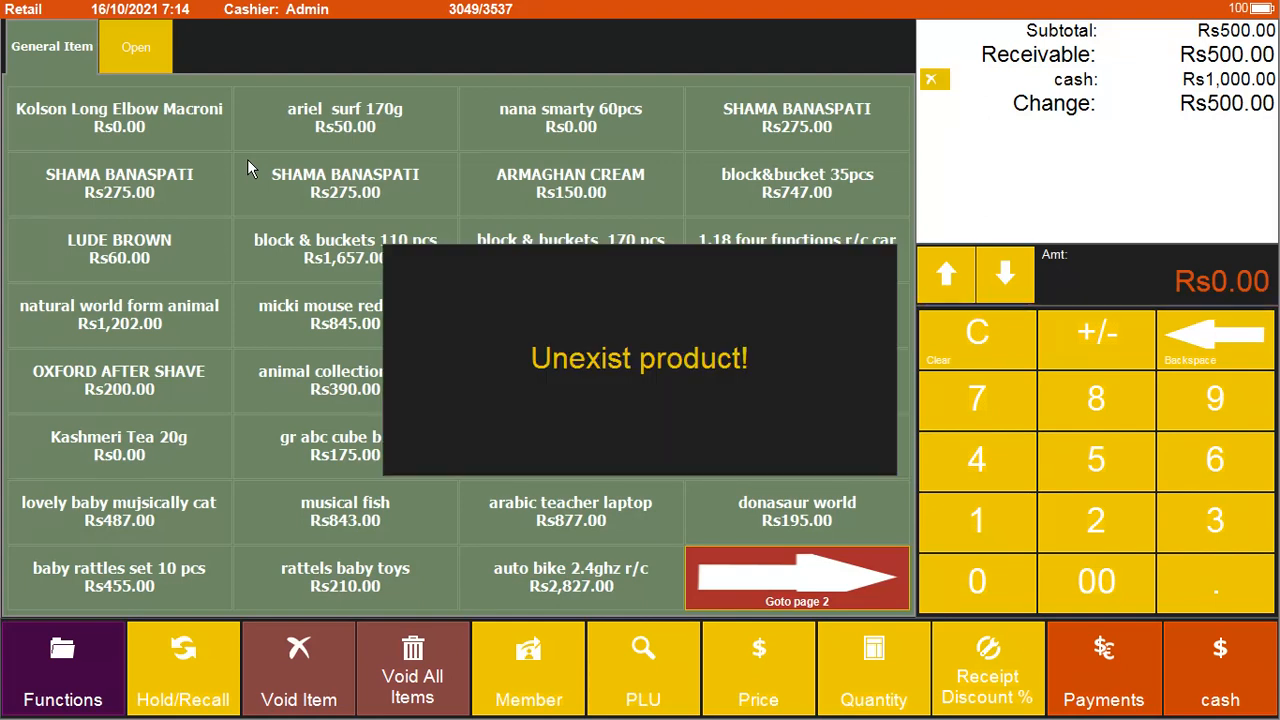
Step: Clear the finished sale, add lays masala 65gm, void it, and re-add it with code 8996
{"action": "left_click", "coordinate": [136, 47]}
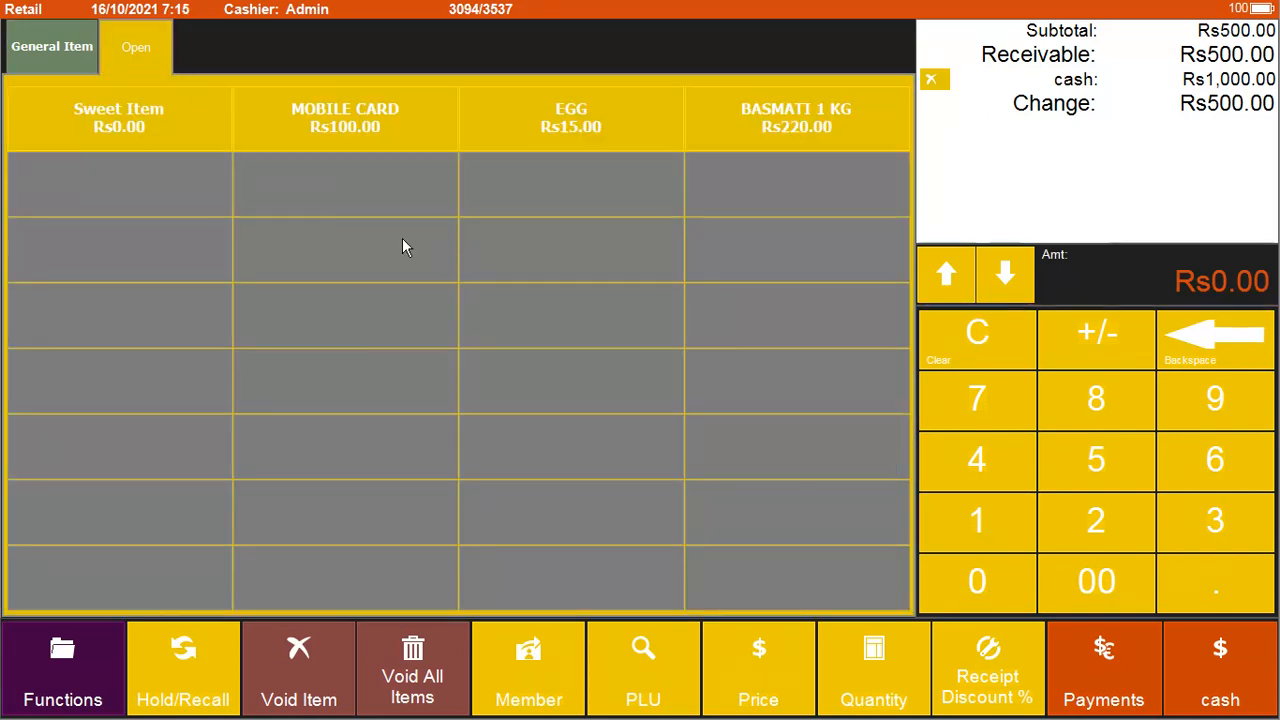
{"action": "left_click", "coordinate": [930, 80]}
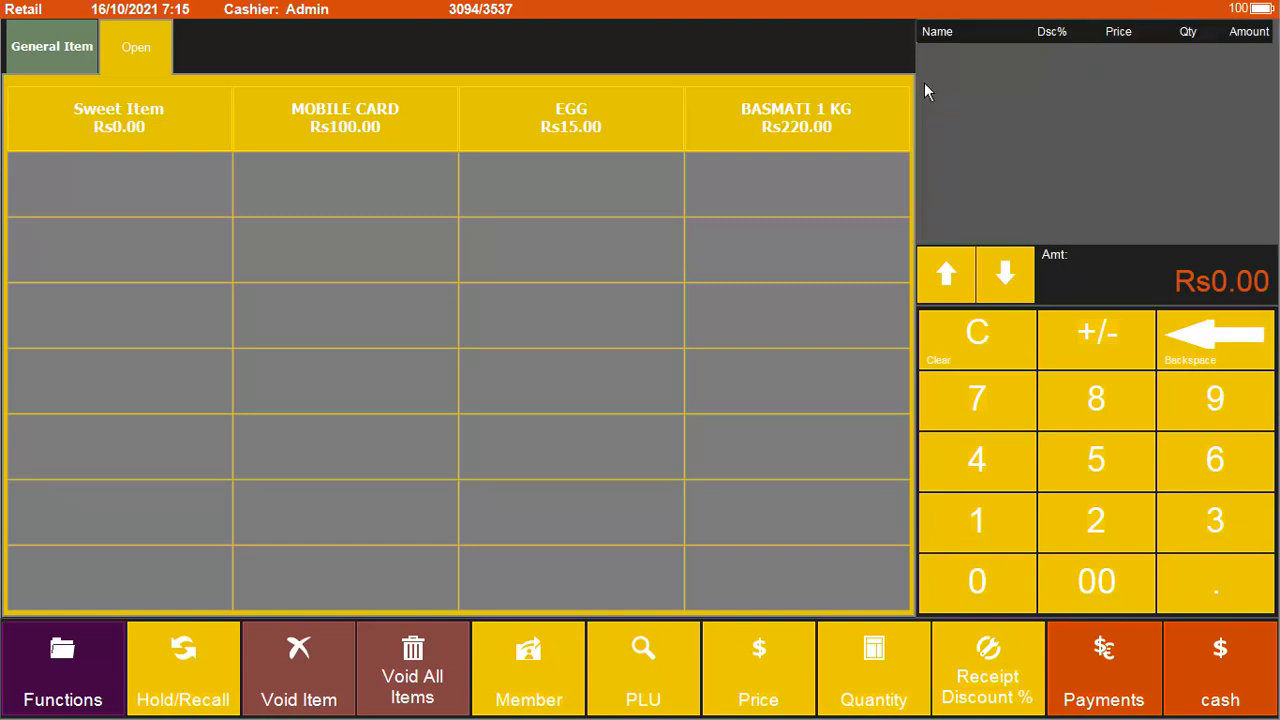
{"action": "key", "text": "Return"}
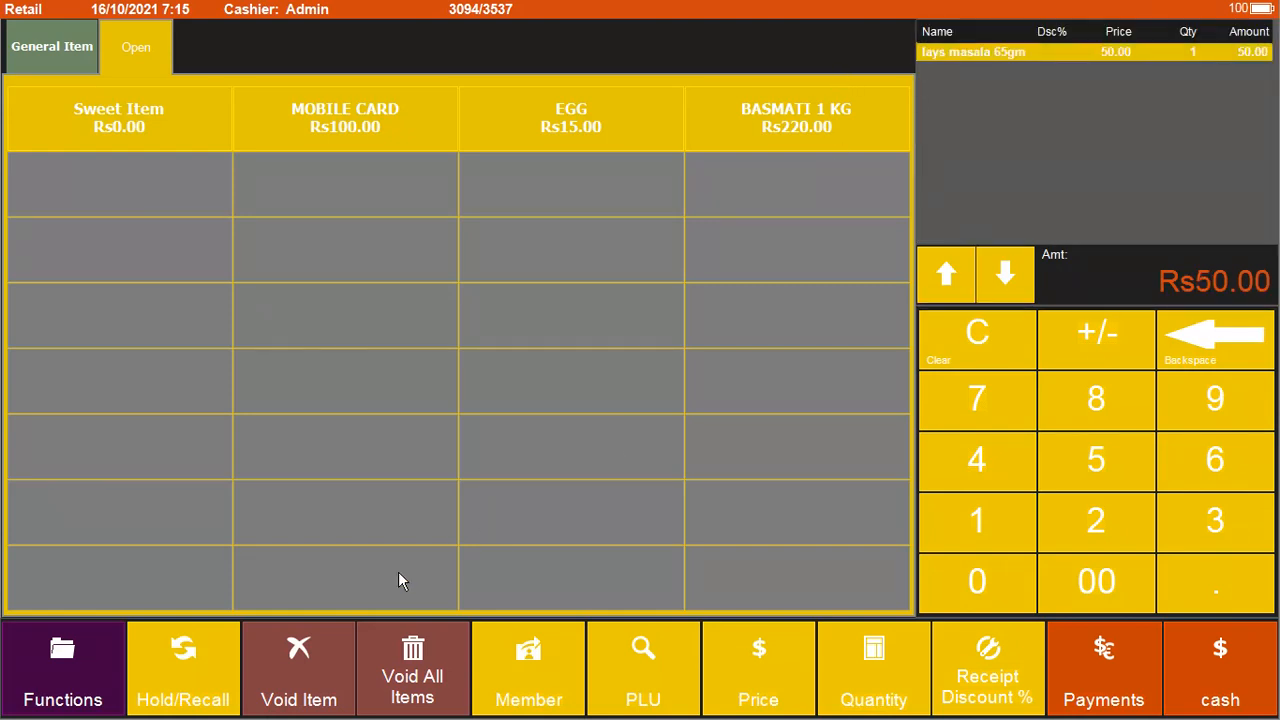
{"action": "left_click", "coordinate": [321, 677]}
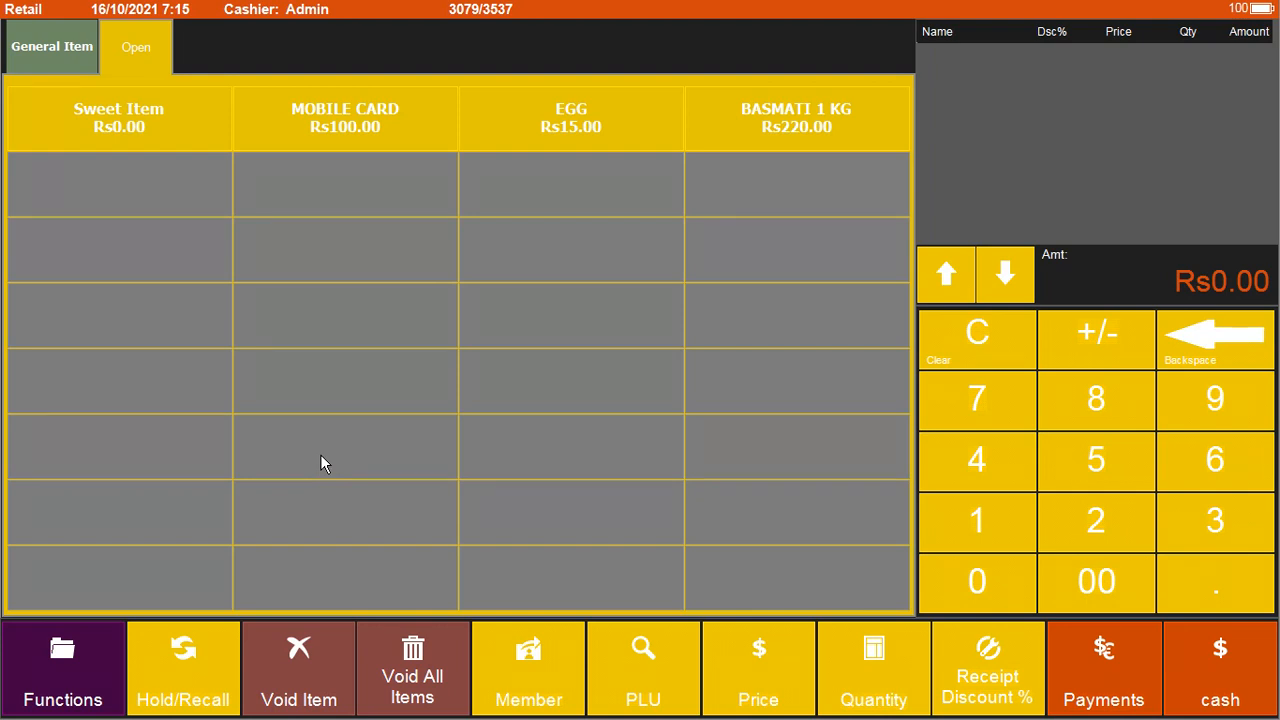
{"action": "type", "text": "8996"}
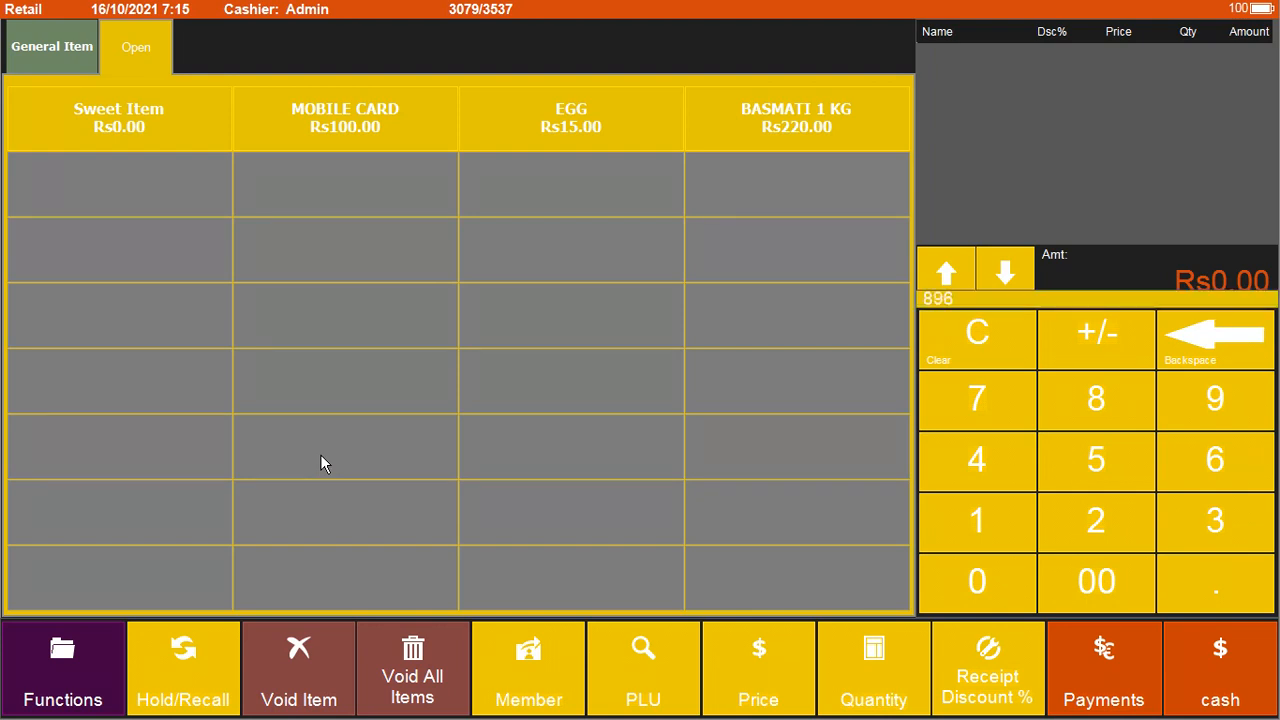
{"action": "key", "text": "Return"}
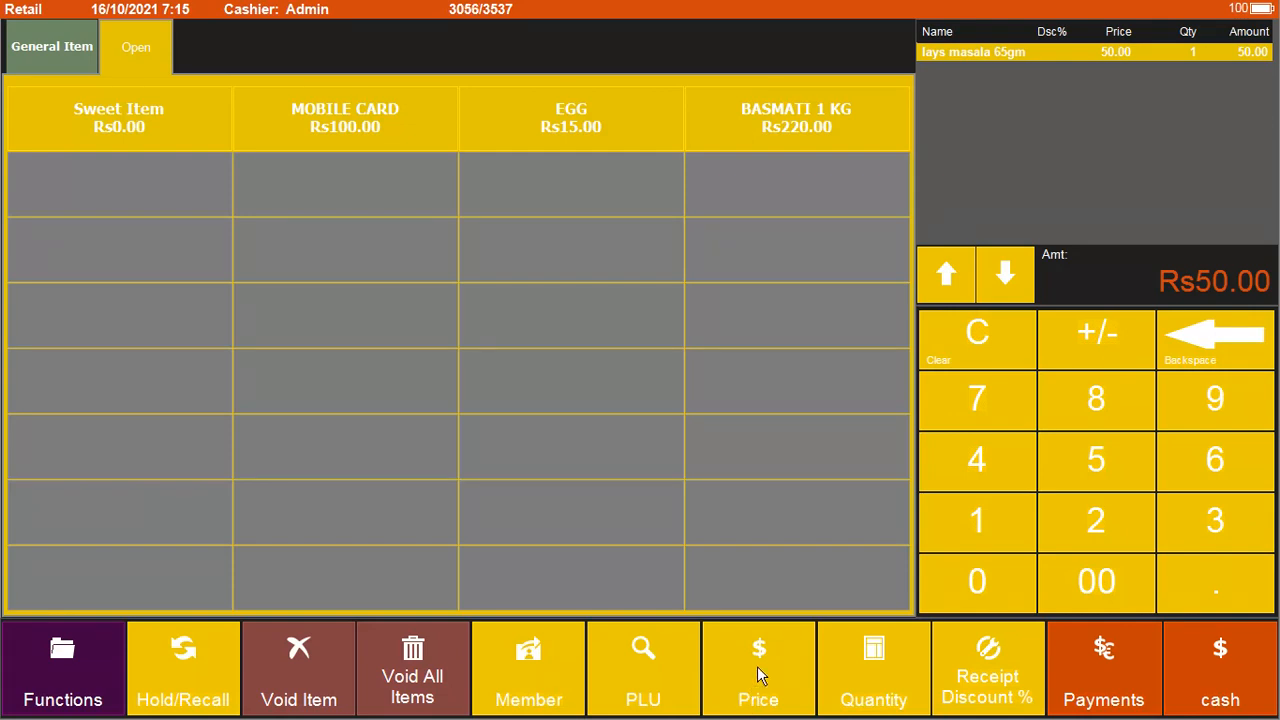
Step: Reprice the lays masala line to 60, then change it again to 40
{"action": "left_click", "coordinate": [757, 666]}
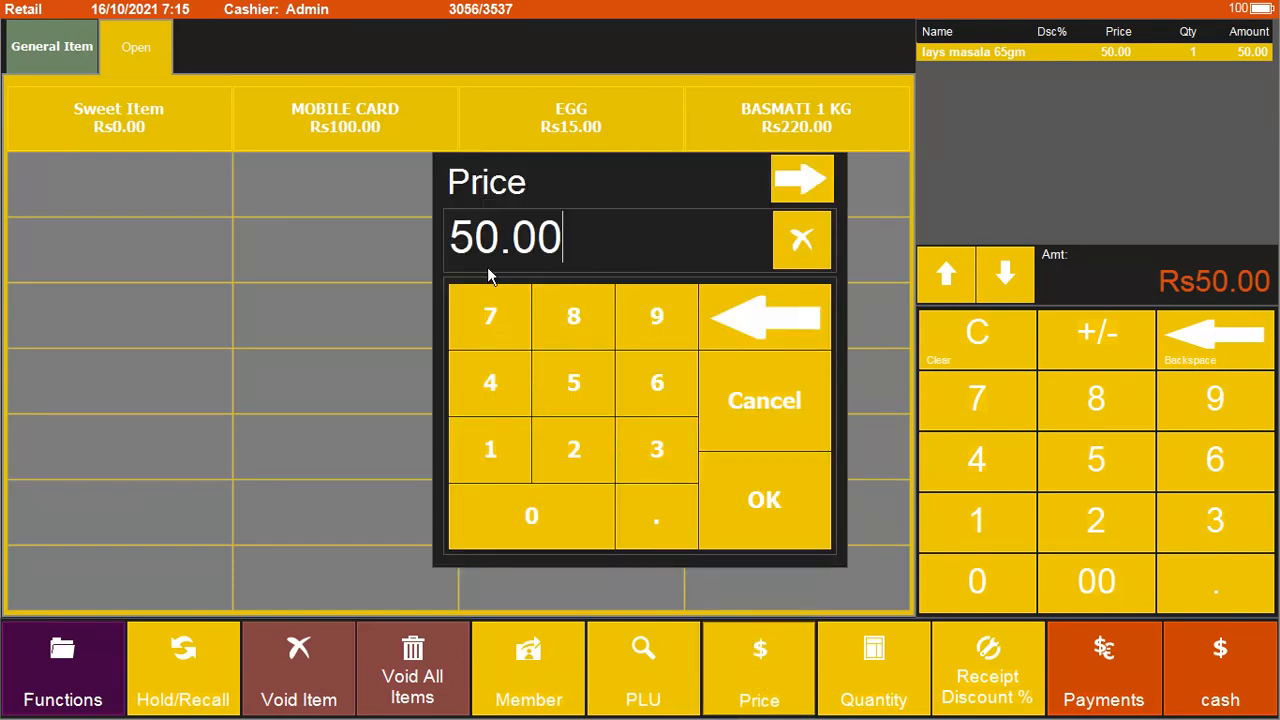
{"action": "type", "text": "60"}
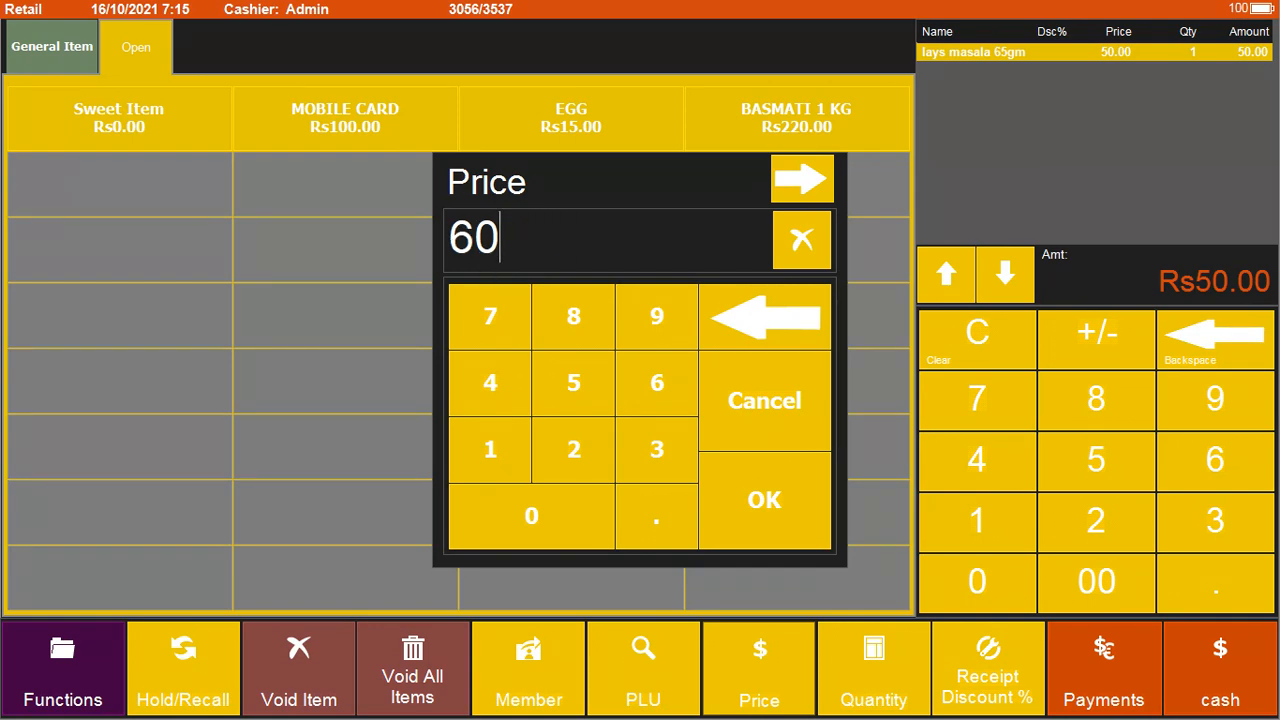
{"action": "left_click", "coordinate": [779, 497]}
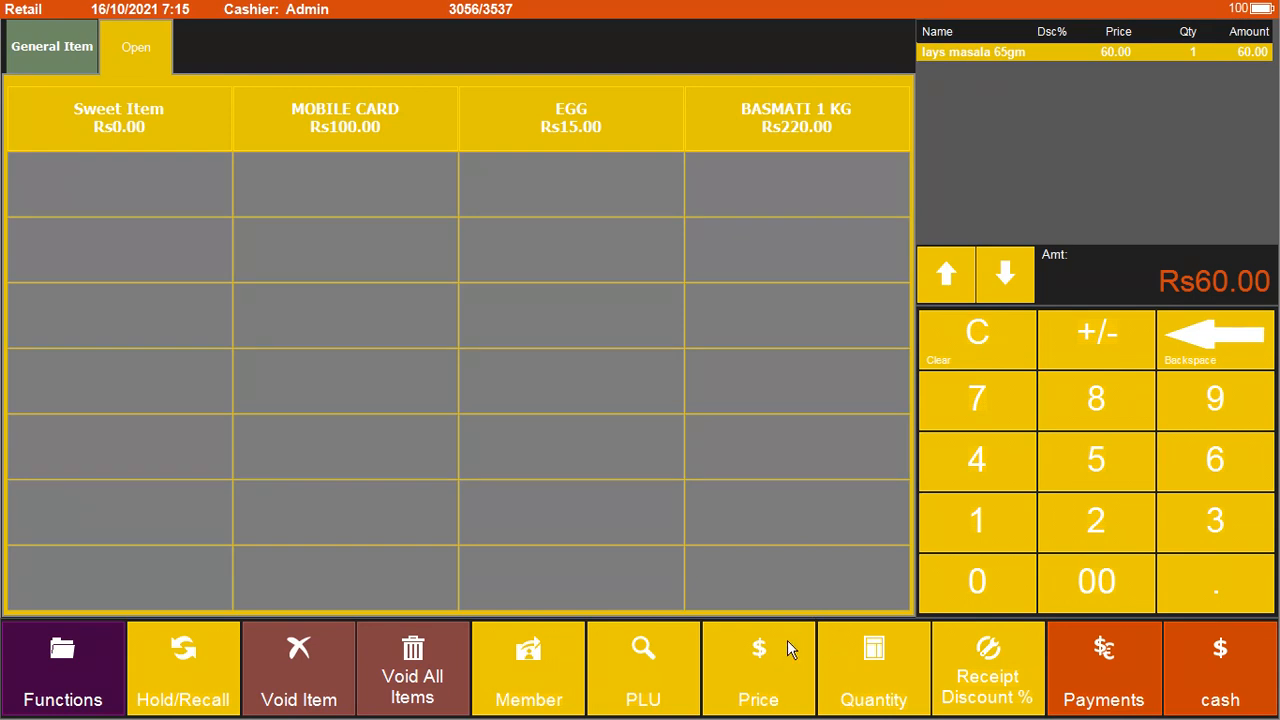
{"action": "left_click", "coordinate": [771, 677]}
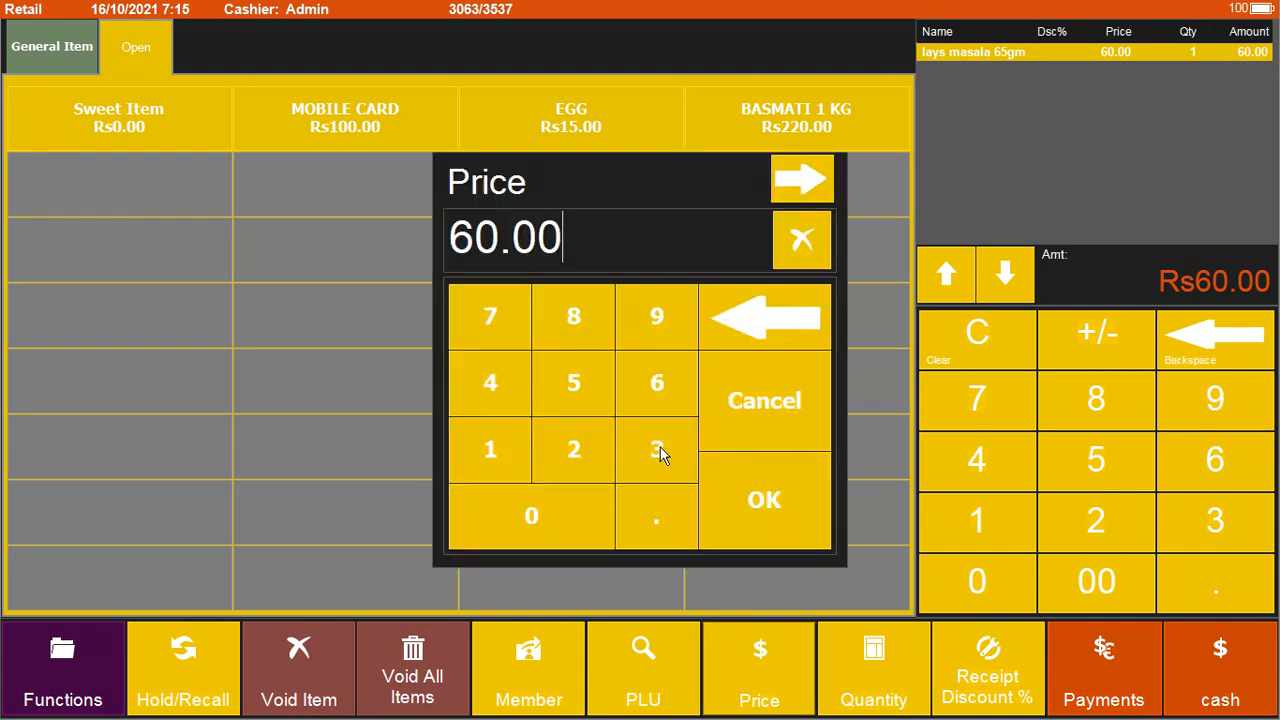
{"action": "type", "text": "40"}
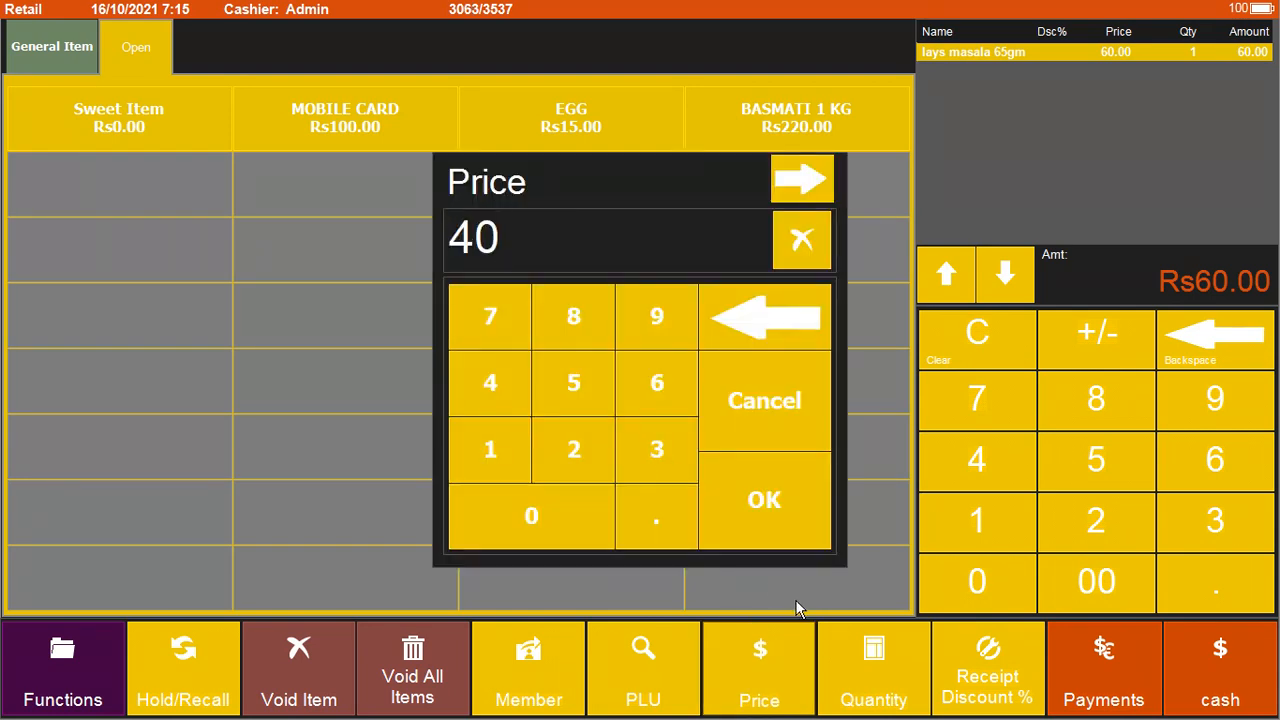
{"action": "left_click", "coordinate": [785, 510]}
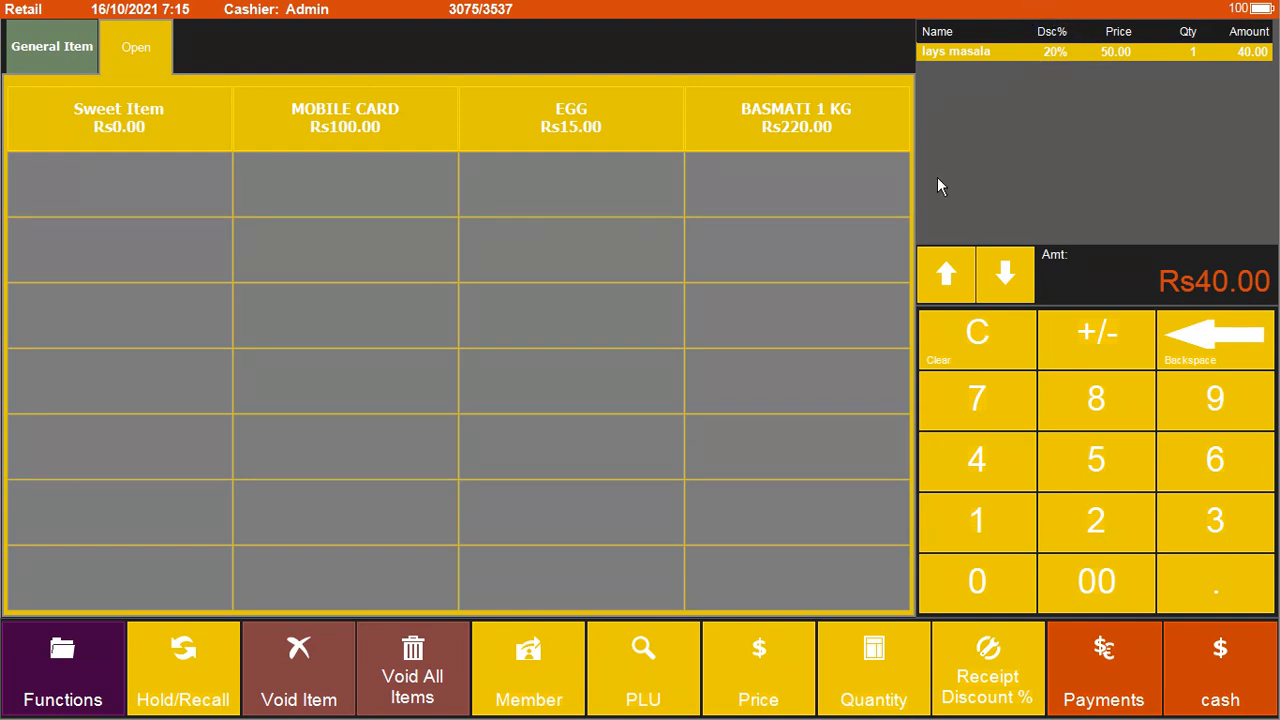
Step: Void the lays masala line, leaving the order empty
{"action": "left_click", "coordinate": [310, 680]}
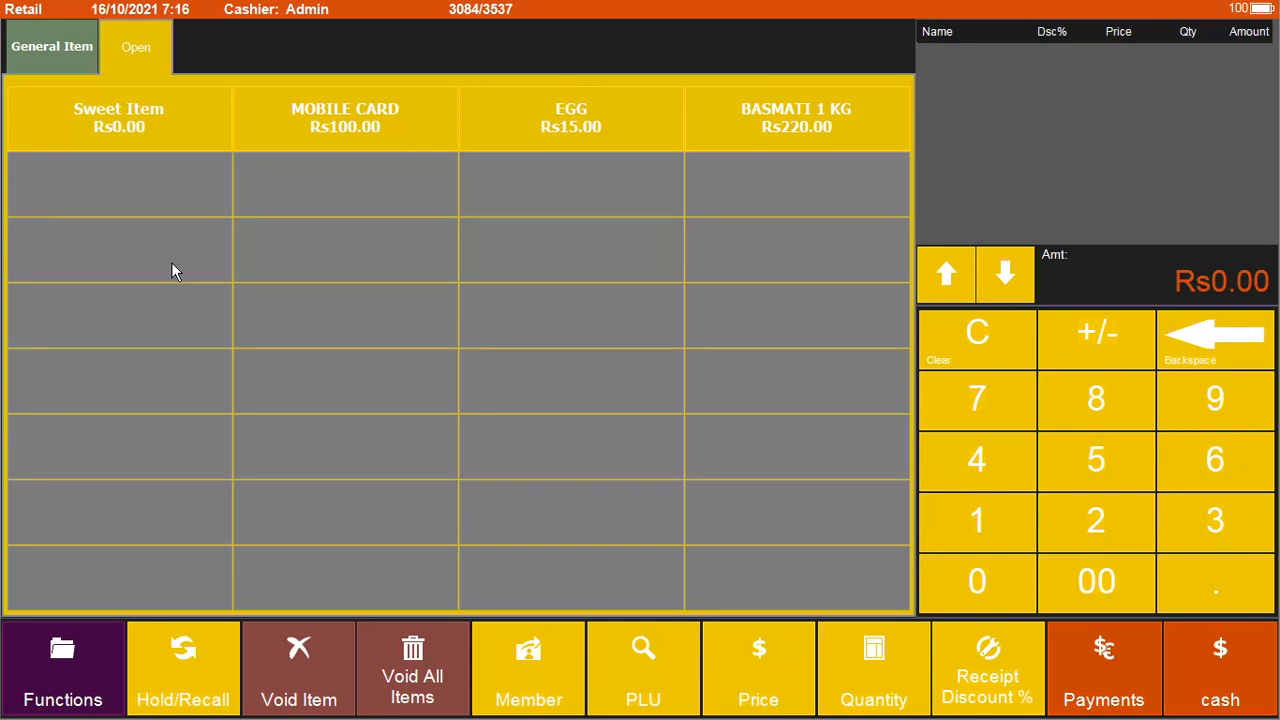
Step: Add a Sweet Item priced 10 and a MOBILE CARD priced 500
{"action": "left_click", "coordinate": [158, 129]}
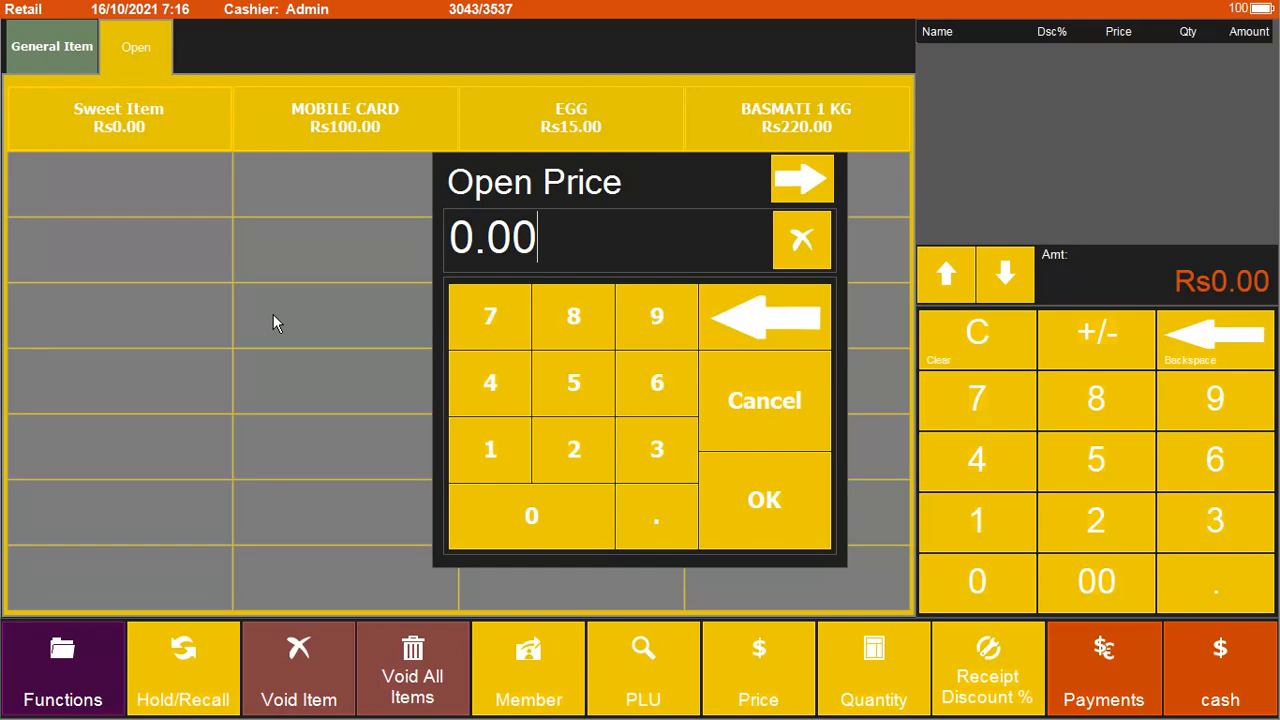
{"action": "type", "text": "10"}
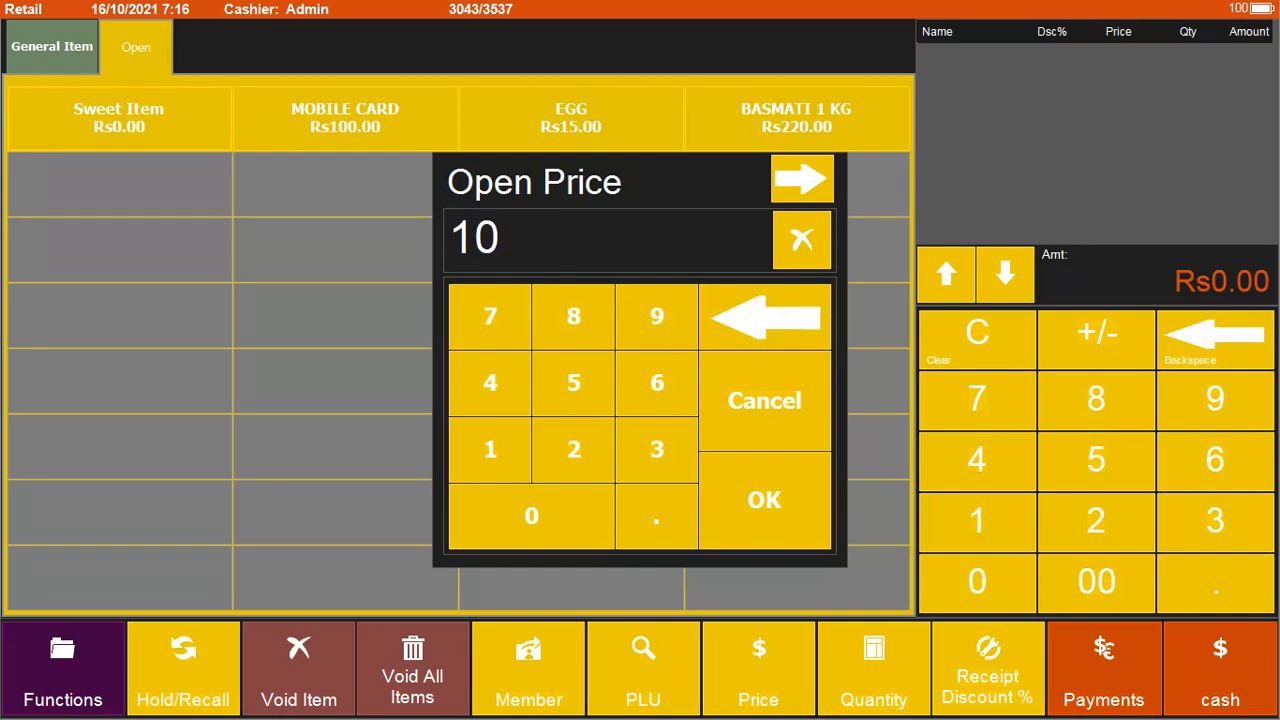
{"action": "key", "text": "Return"}
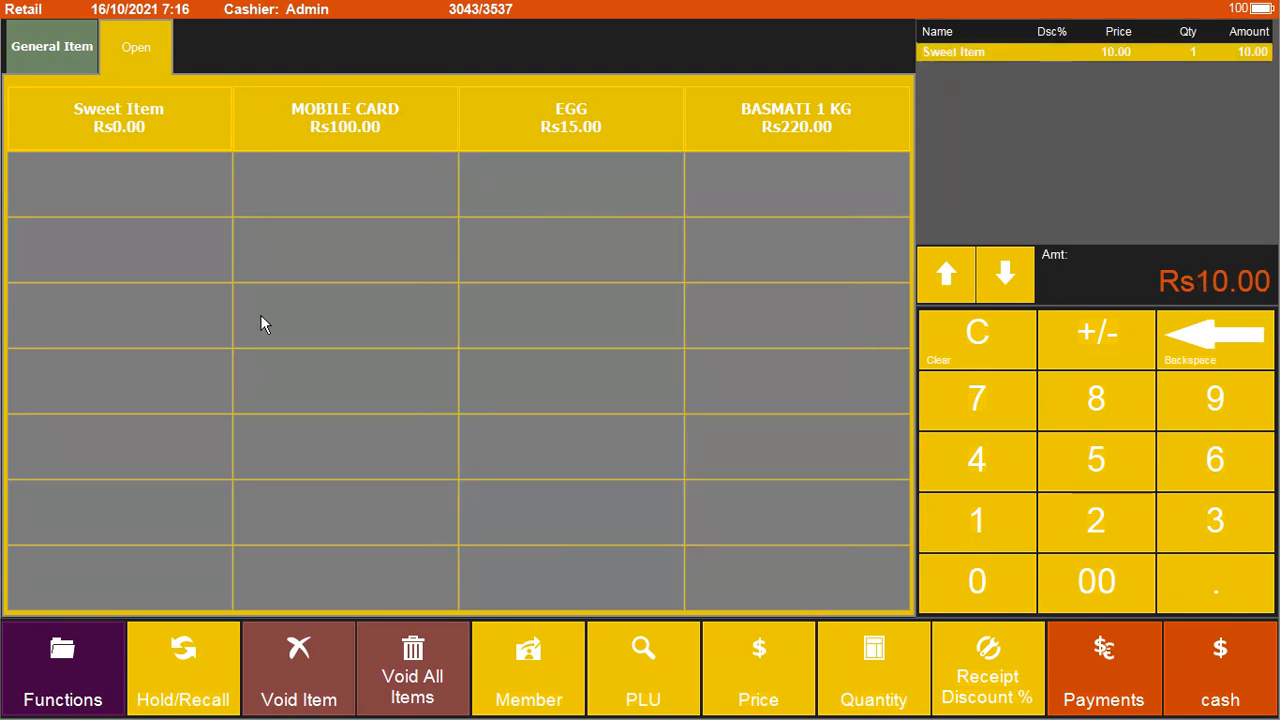
{"action": "left_click", "coordinate": [336, 136]}
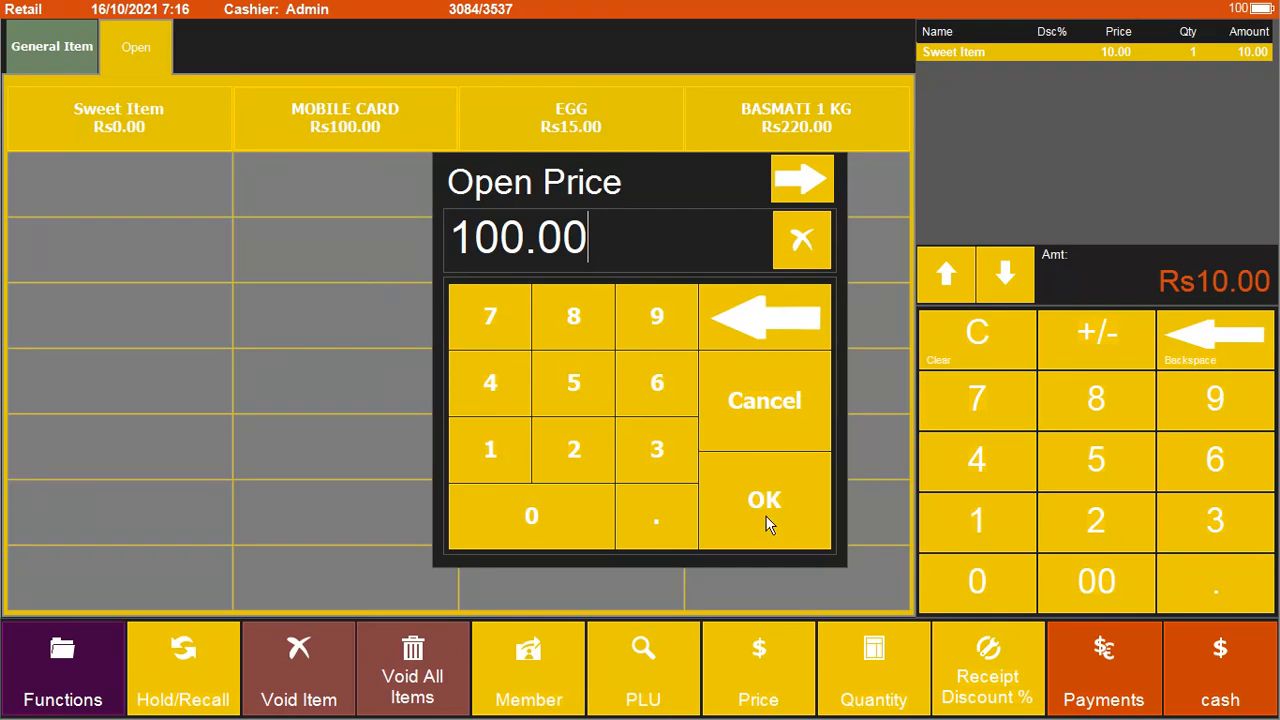
{"action": "type", "text": "500"}
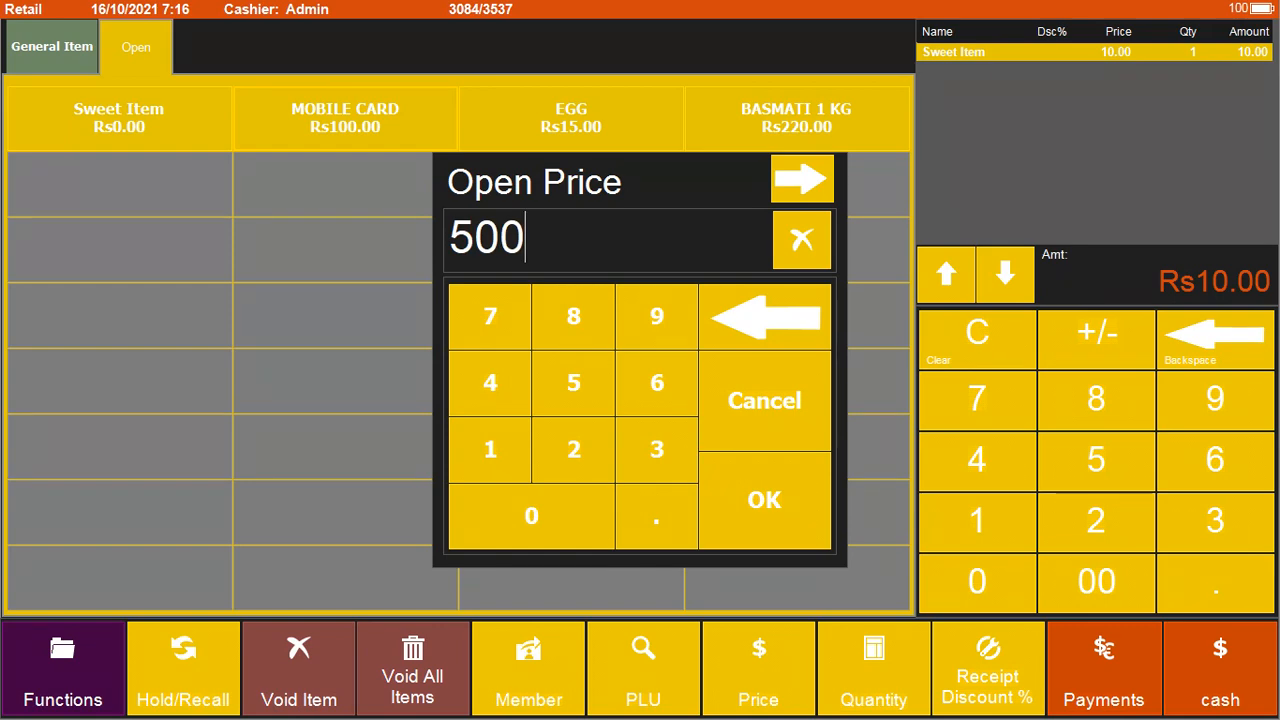
{"action": "left_click", "coordinate": [765, 516]}
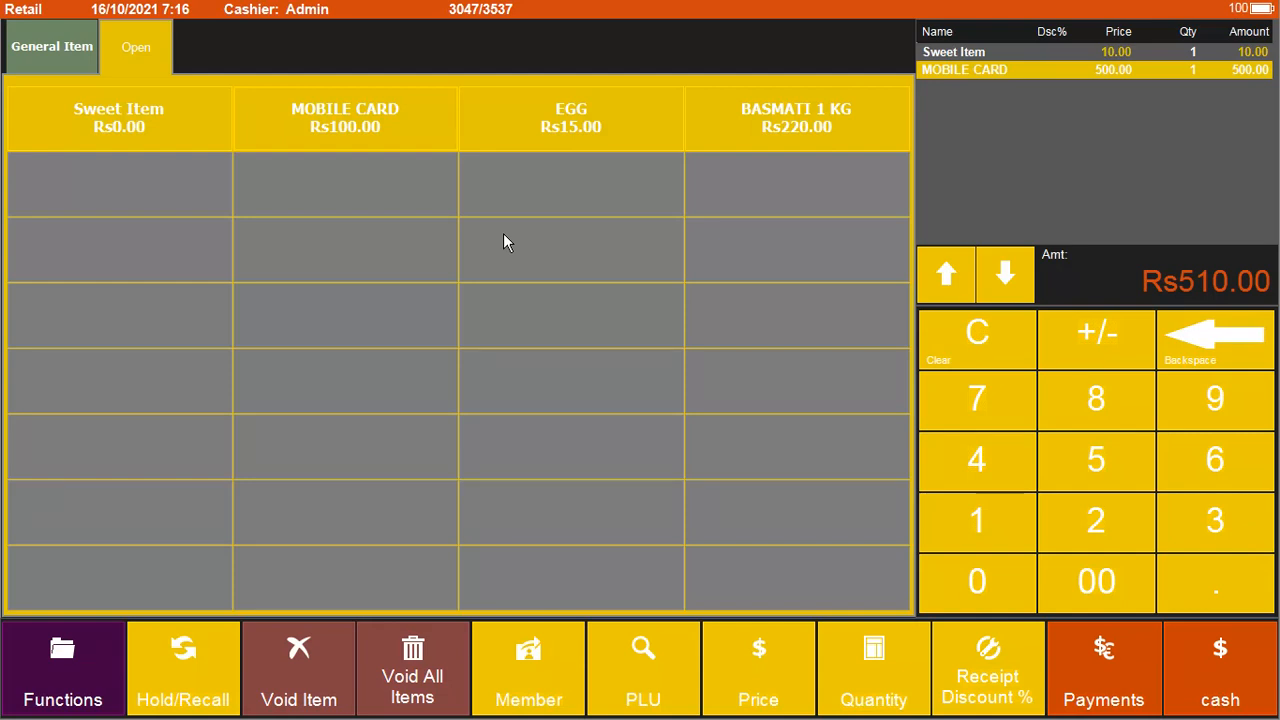
{"action": "left_click", "coordinate": [770, 130]}
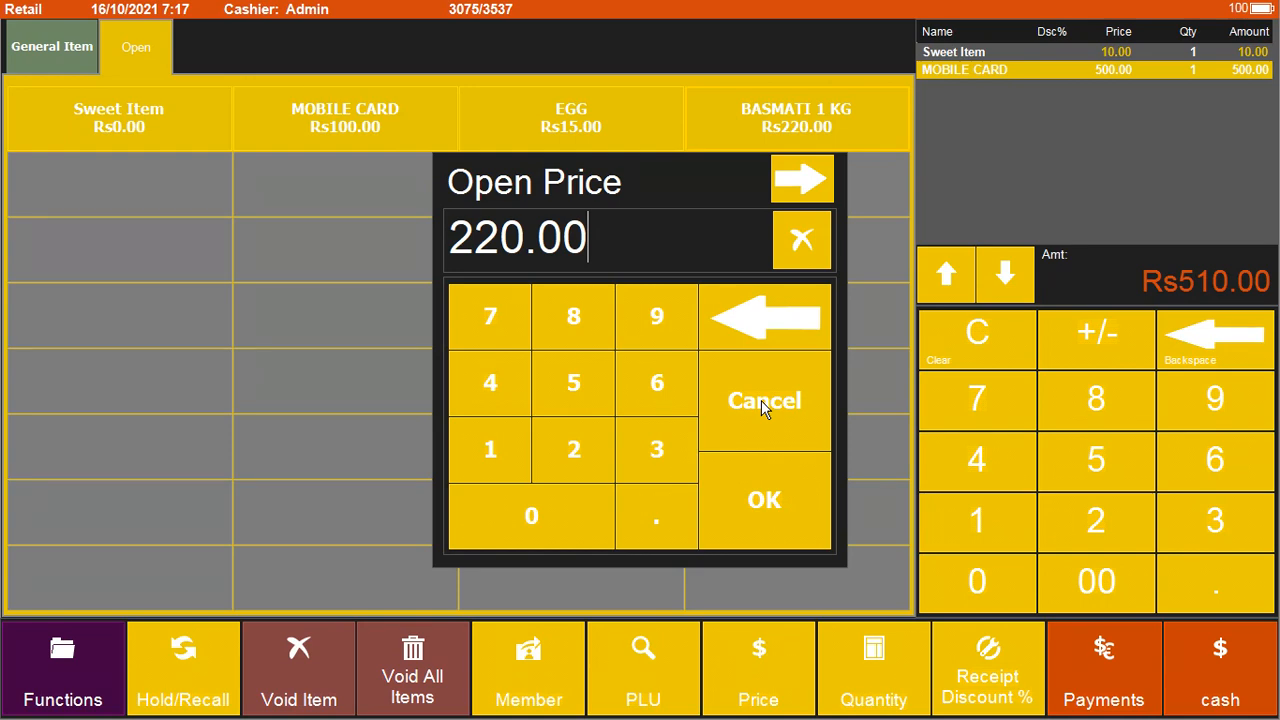
{"action": "key", "text": "BackSpace"}
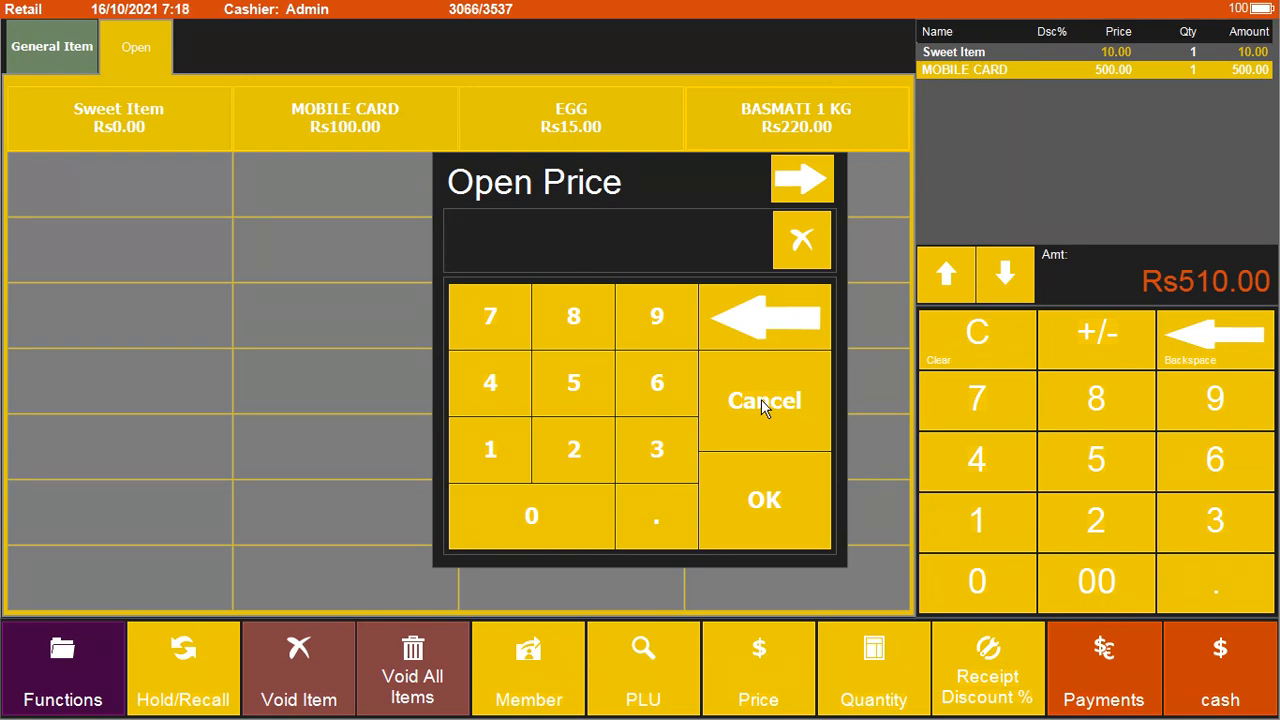
{"action": "left_click", "coordinate": [761, 402]}
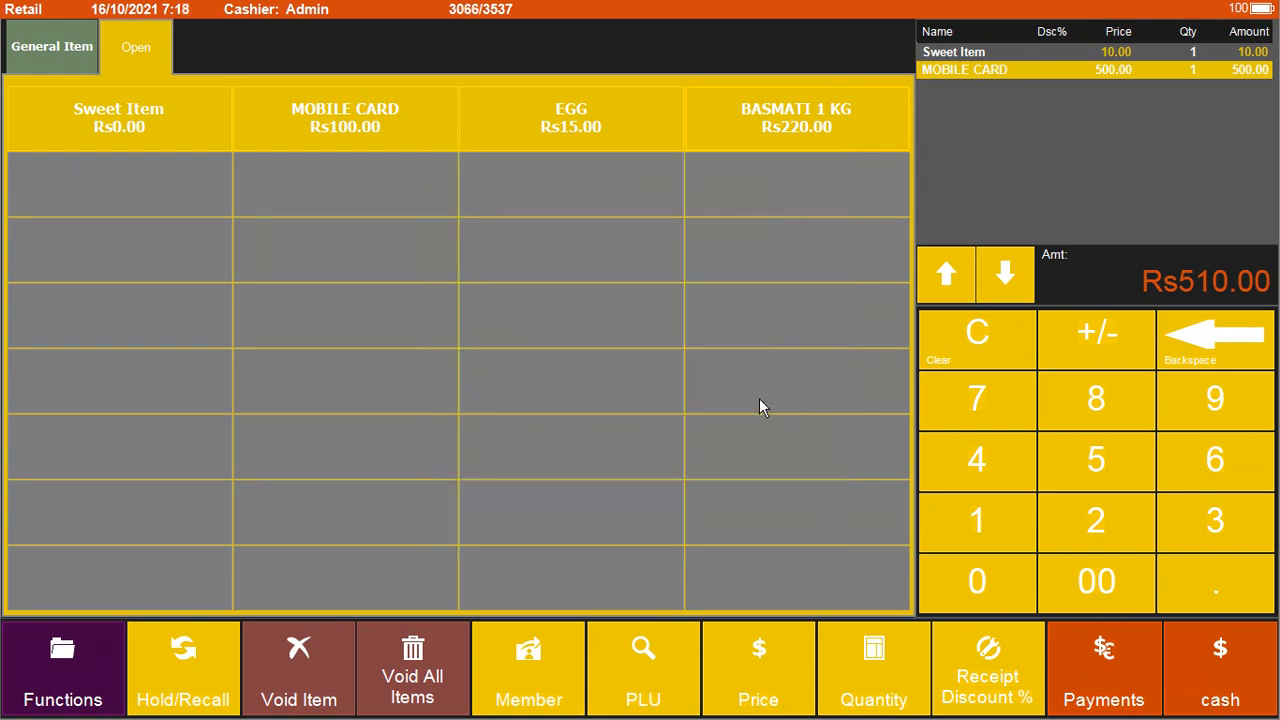
Step: Pay the Rs510.00 order in cash, close the summary, and enter product code 671958
{"action": "left_click", "coordinate": [56, 58]}
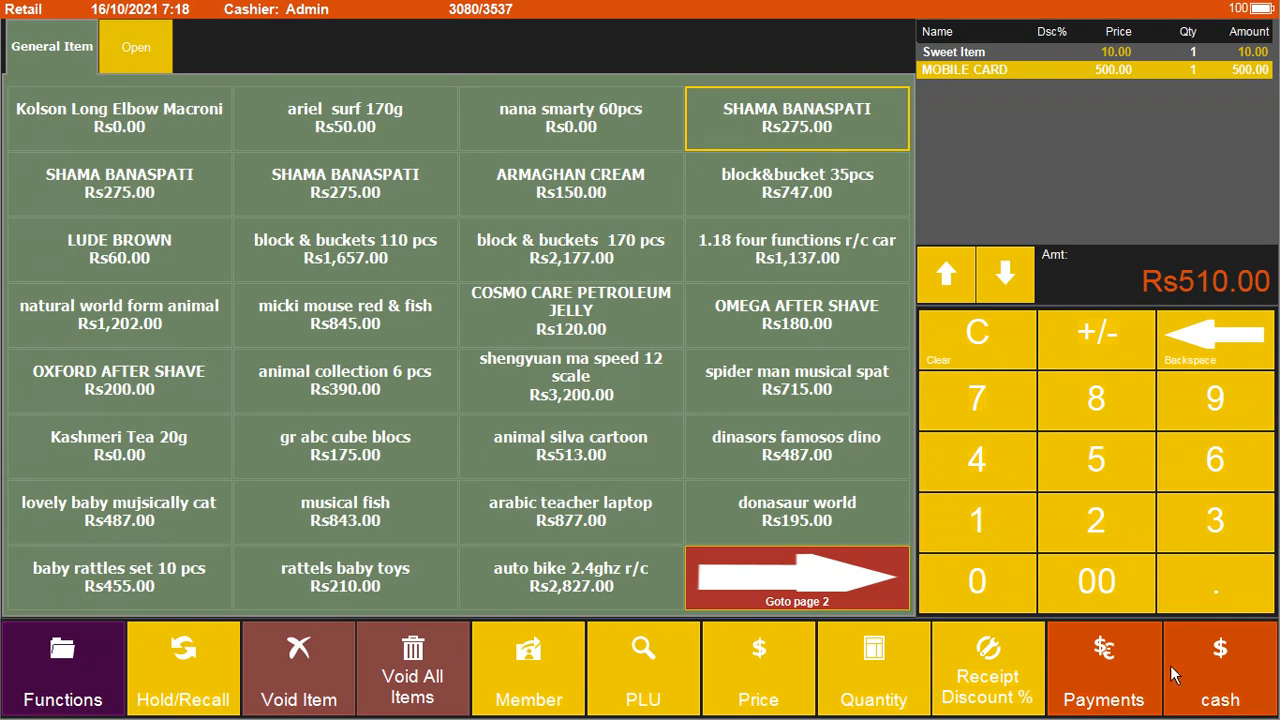
{"action": "left_click", "coordinate": [1213, 677]}
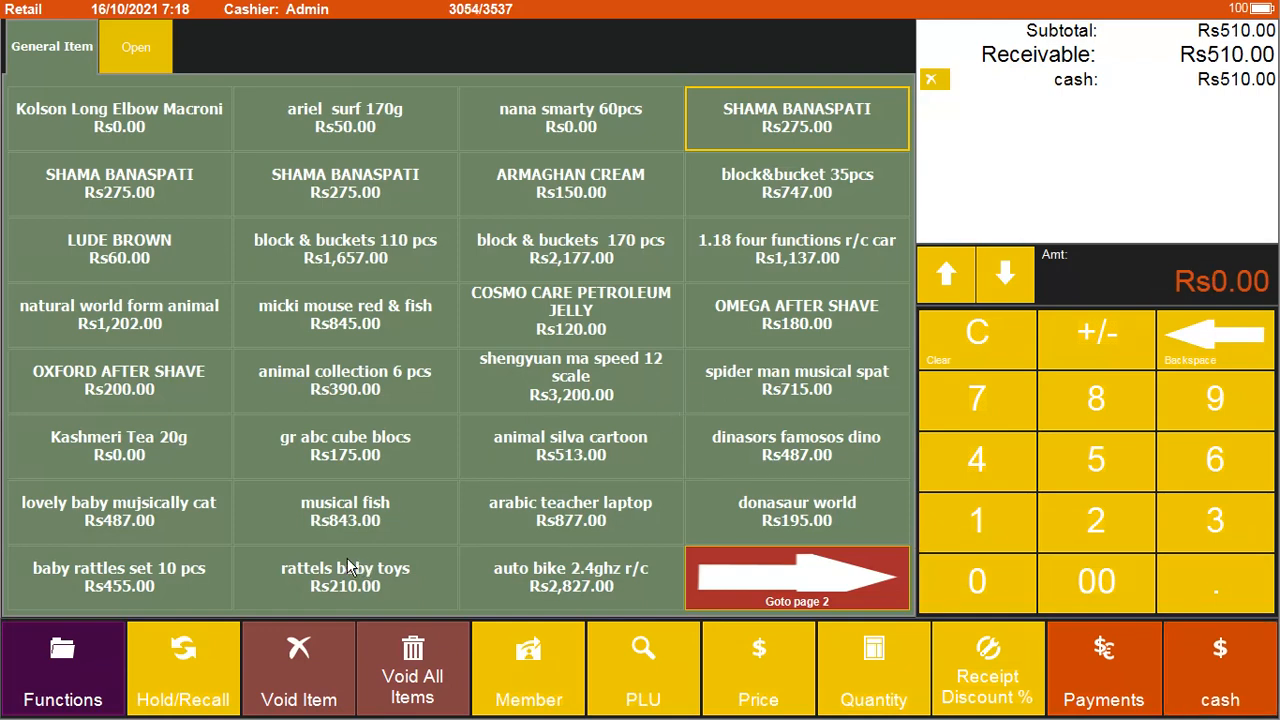
{"action": "left_click", "coordinate": [931, 80]}
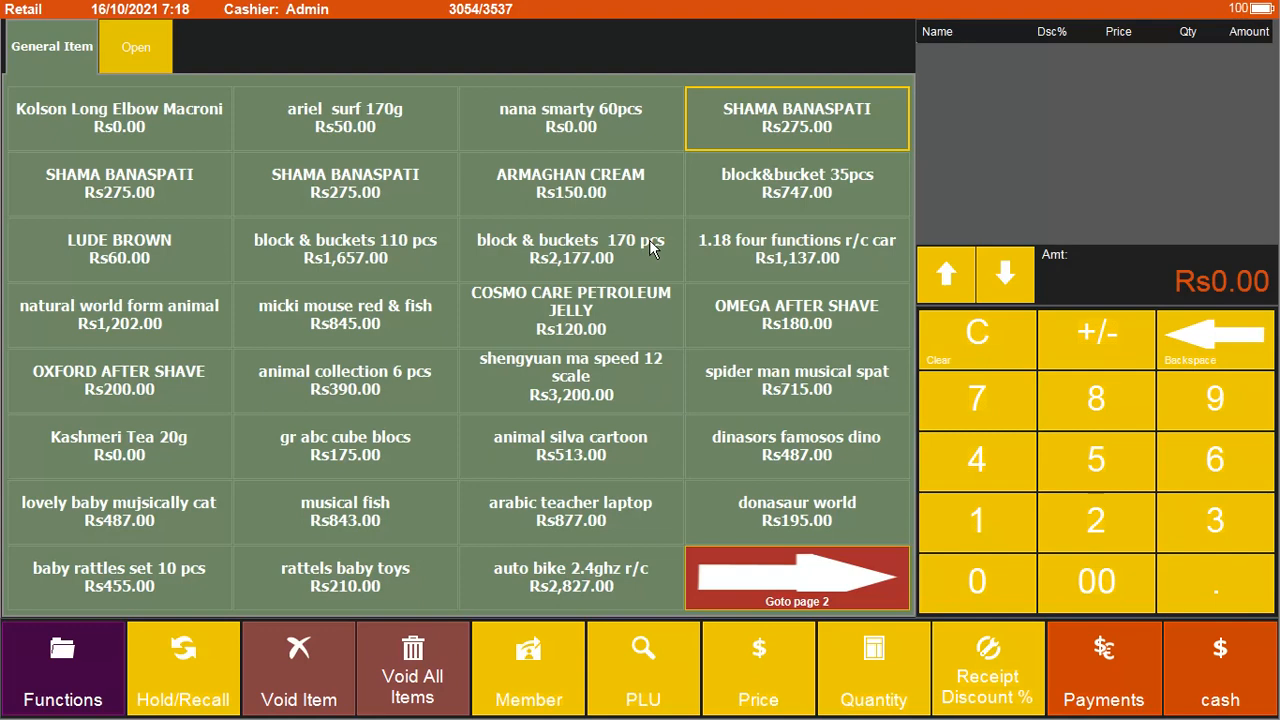
{"action": "type", "text": "671958"}
{"action": "key", "text": "Return"}
Step: Exit to the start page via Functions and open the Back Office Plu list
{"action": "left_click", "coordinate": [92, 690]}
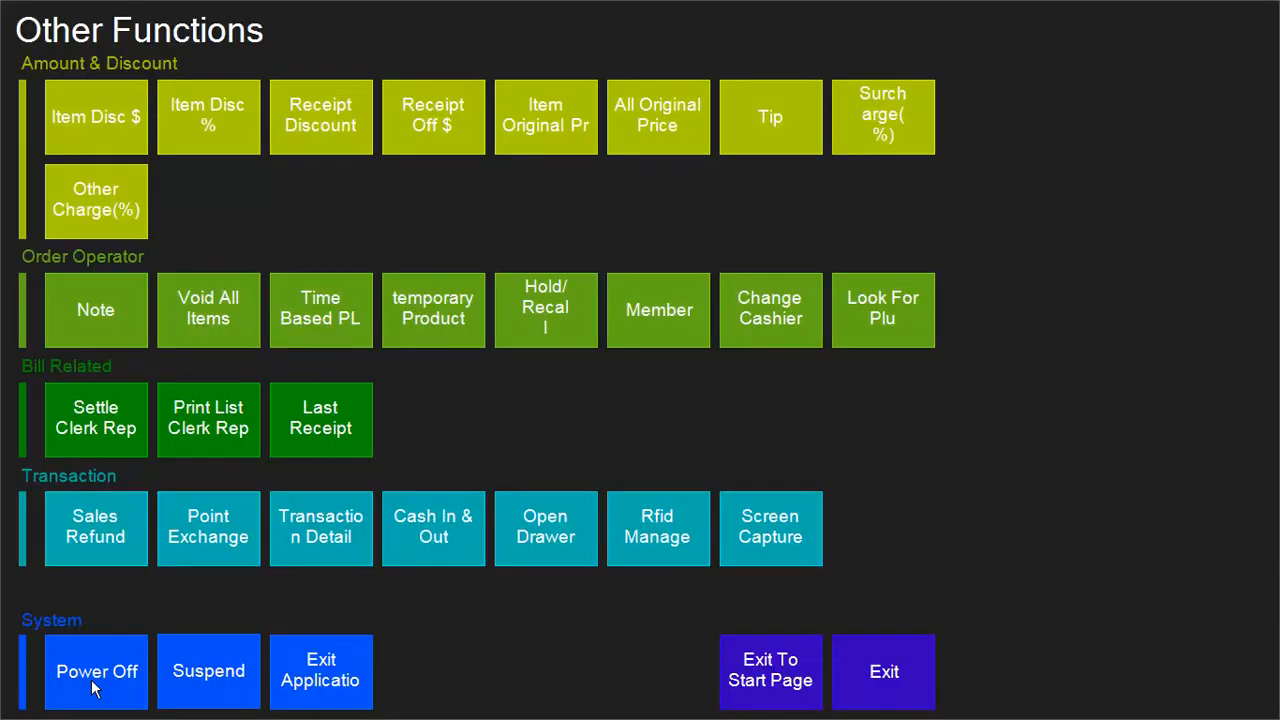
{"action": "left_click", "coordinate": [763, 680]}
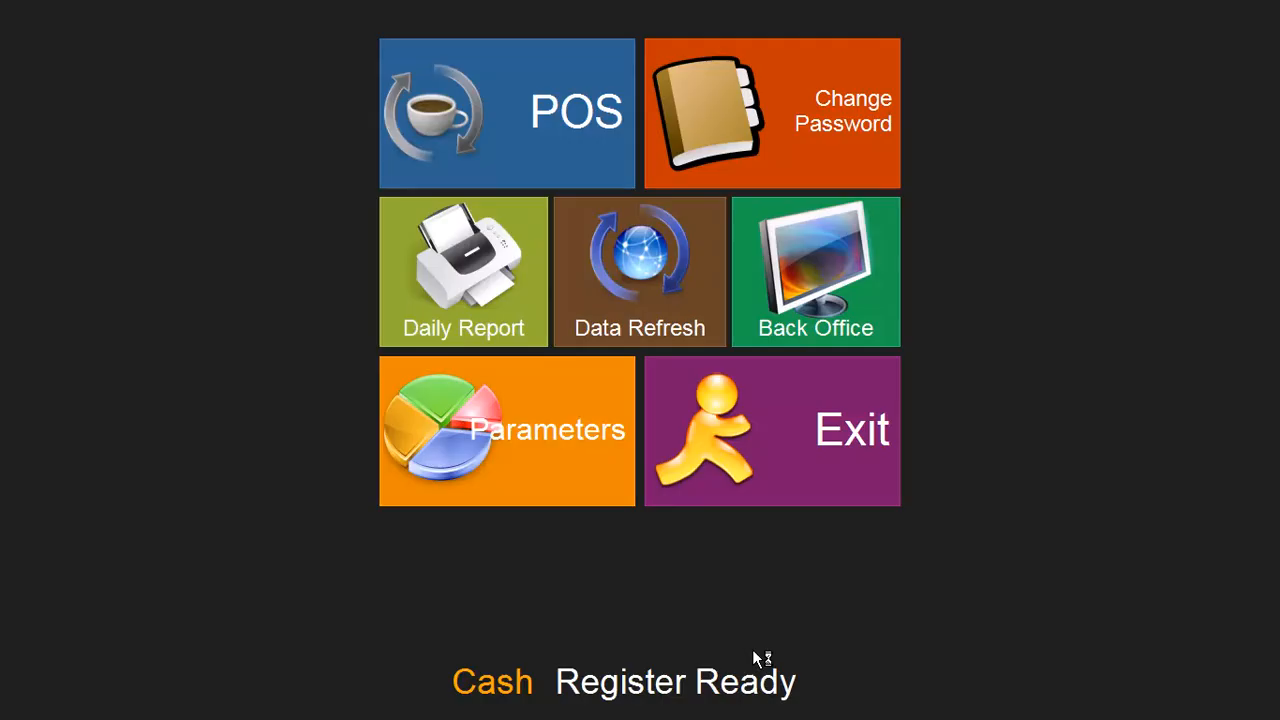
{"action": "left_click", "coordinate": [815, 289]}
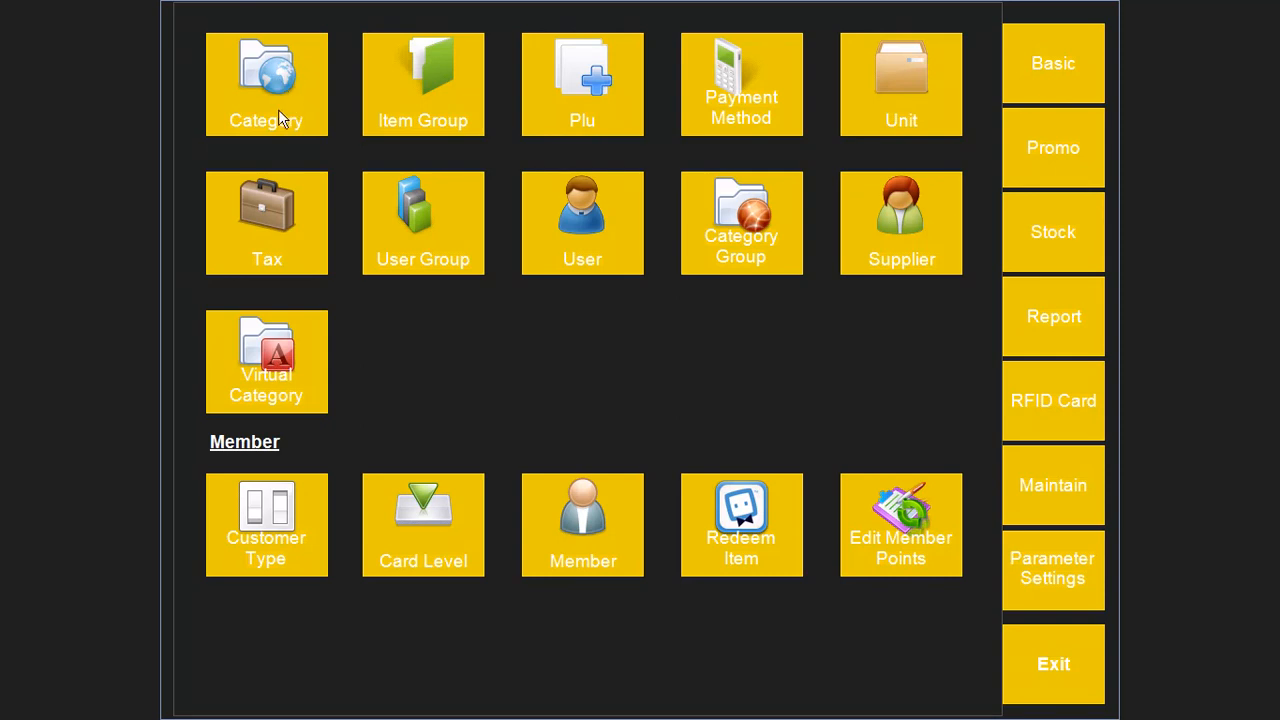
{"action": "left_click", "coordinate": [596, 88]}
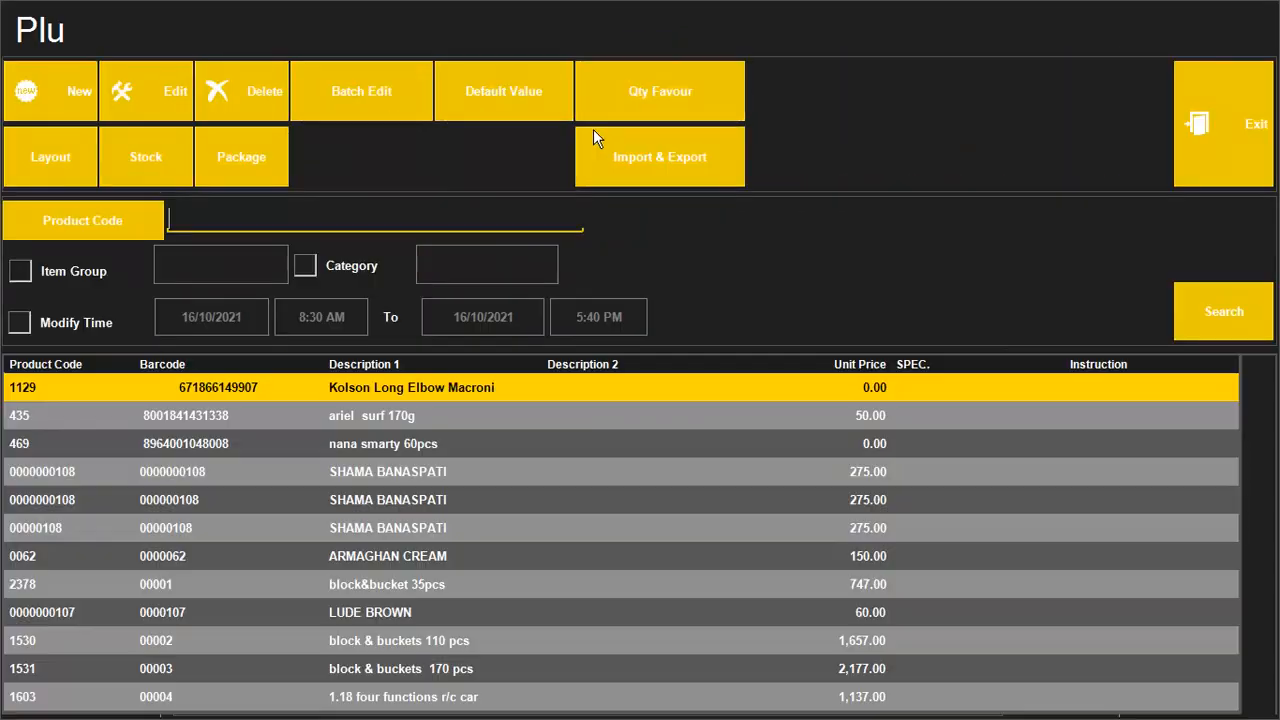
{"action": "left_click", "coordinate": [324, 218]}
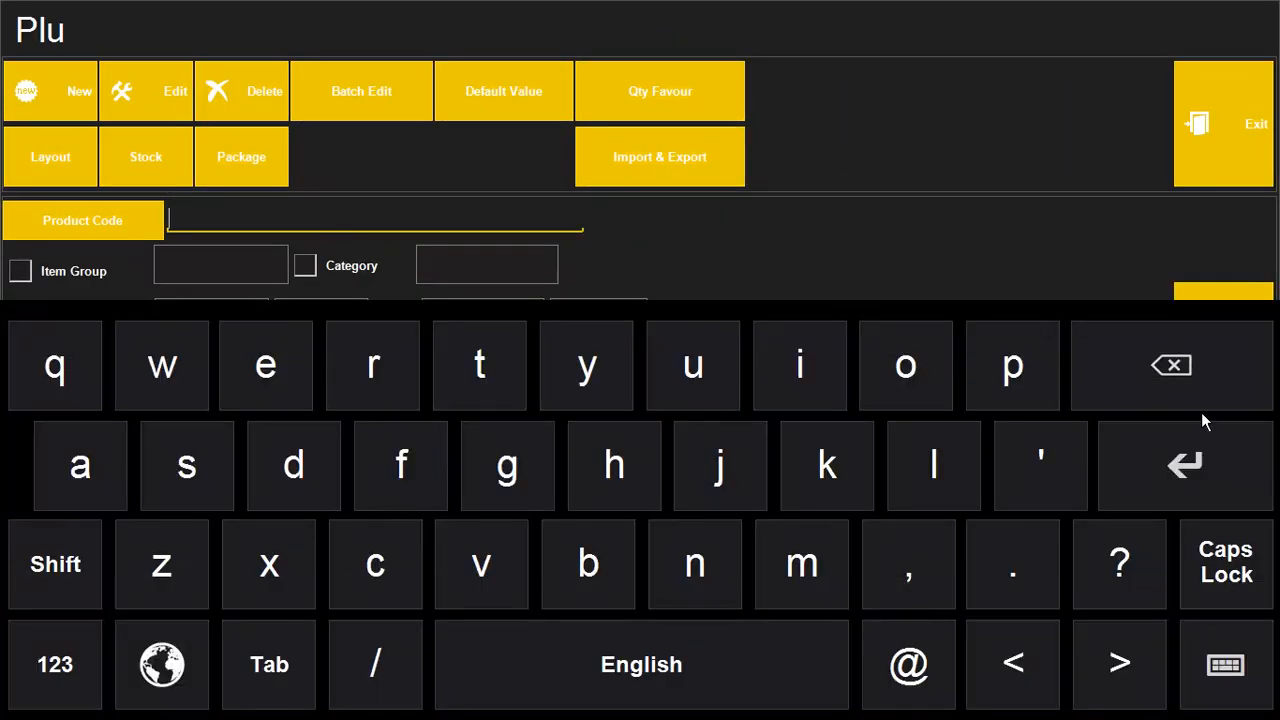
{"action": "left_click", "coordinate": [1228, 668]}
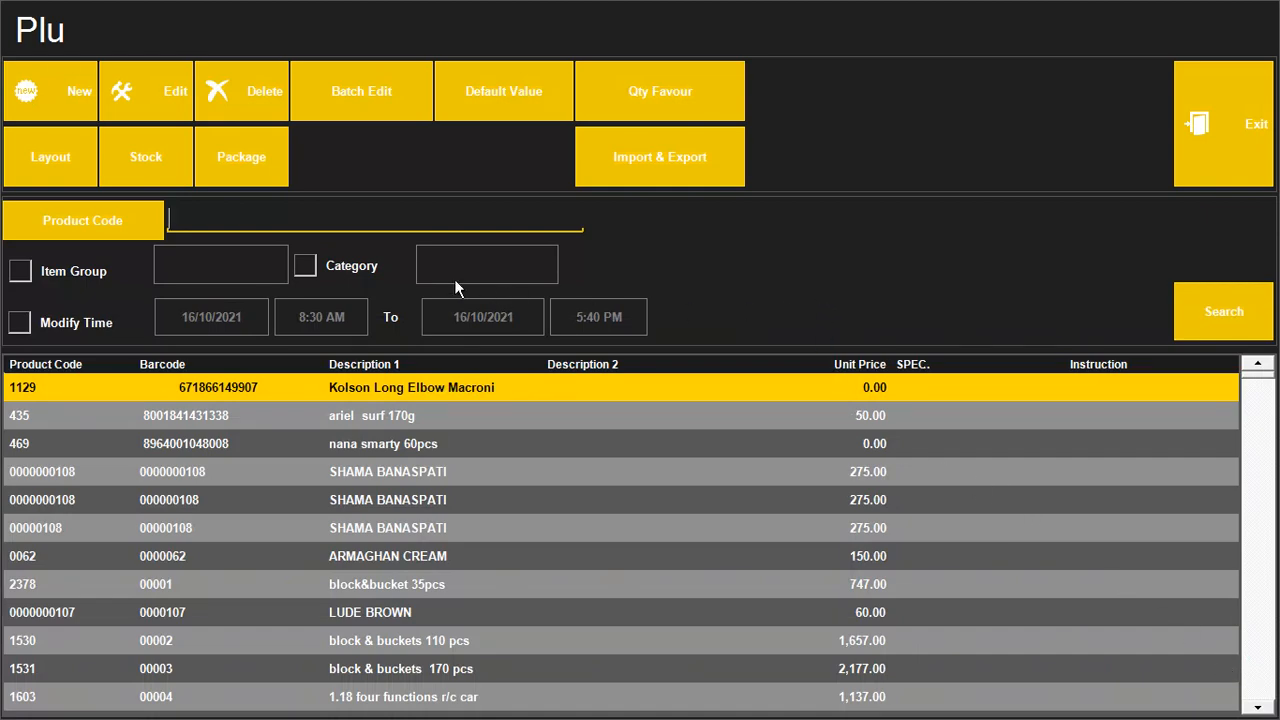
{"action": "left_click", "coordinate": [210, 223]}
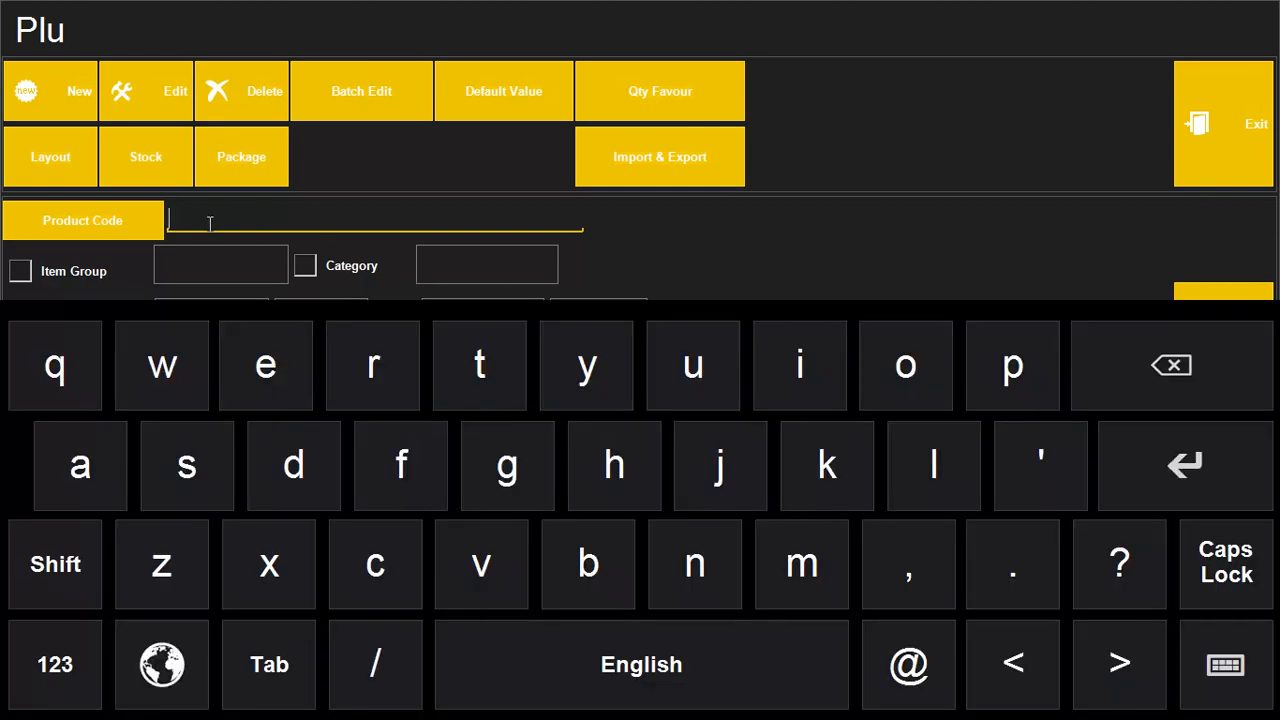
{"action": "left_click", "coordinate": [1225, 668]}
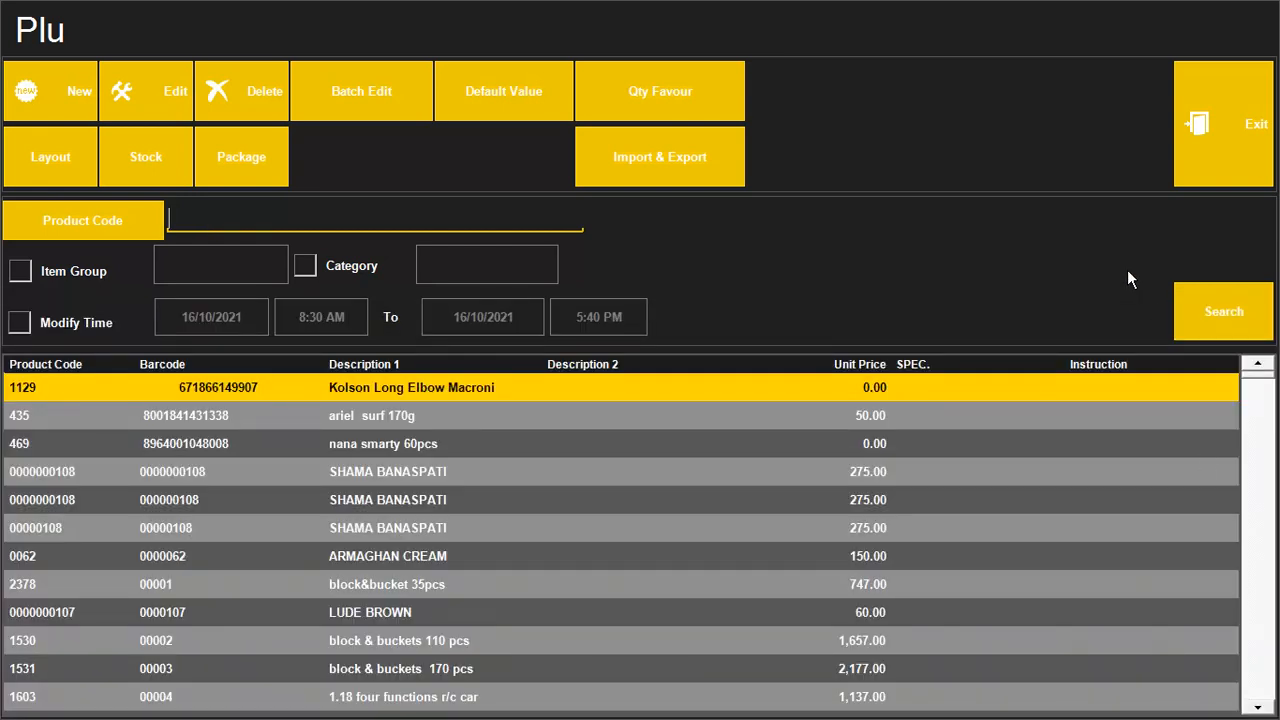
{"action": "type", "text": "671866277464"}
{"action": "key", "text": "Return"}
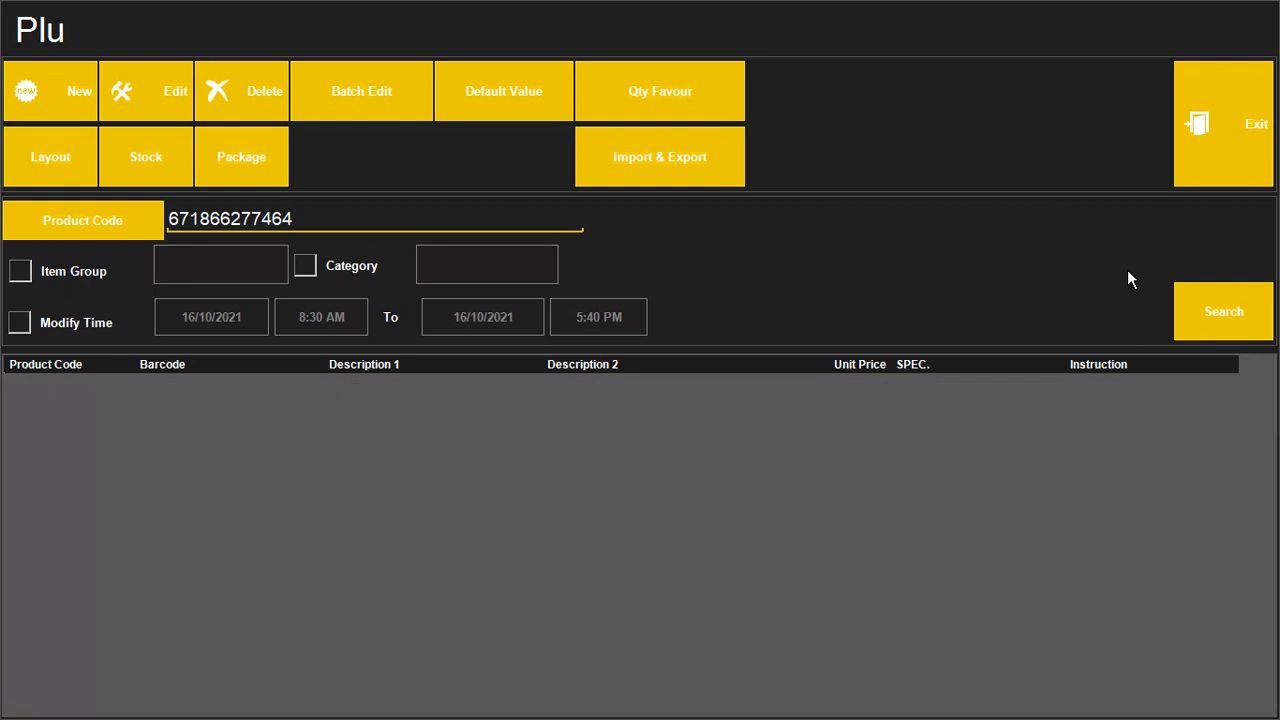
{"action": "key", "text": "BackSpace"}
{"action": "key", "text": "BackSpace"}
{"action": "key", "text": "BackSpace"}
{"action": "key", "text": "BackSpace"}
{"action": "key", "text": "BackSpace"}
{"action": "key", "text": "BackSpace"}
{"action": "key", "text": "BackSpace"}
{"action": "key", "text": "BackSpace"}
{"action": "key", "text": "BackSpace"}
{"action": "key", "text": "BackSpace"}
{"action": "key", "text": "BackSpace"}
{"action": "key", "text": "BackSpace"}
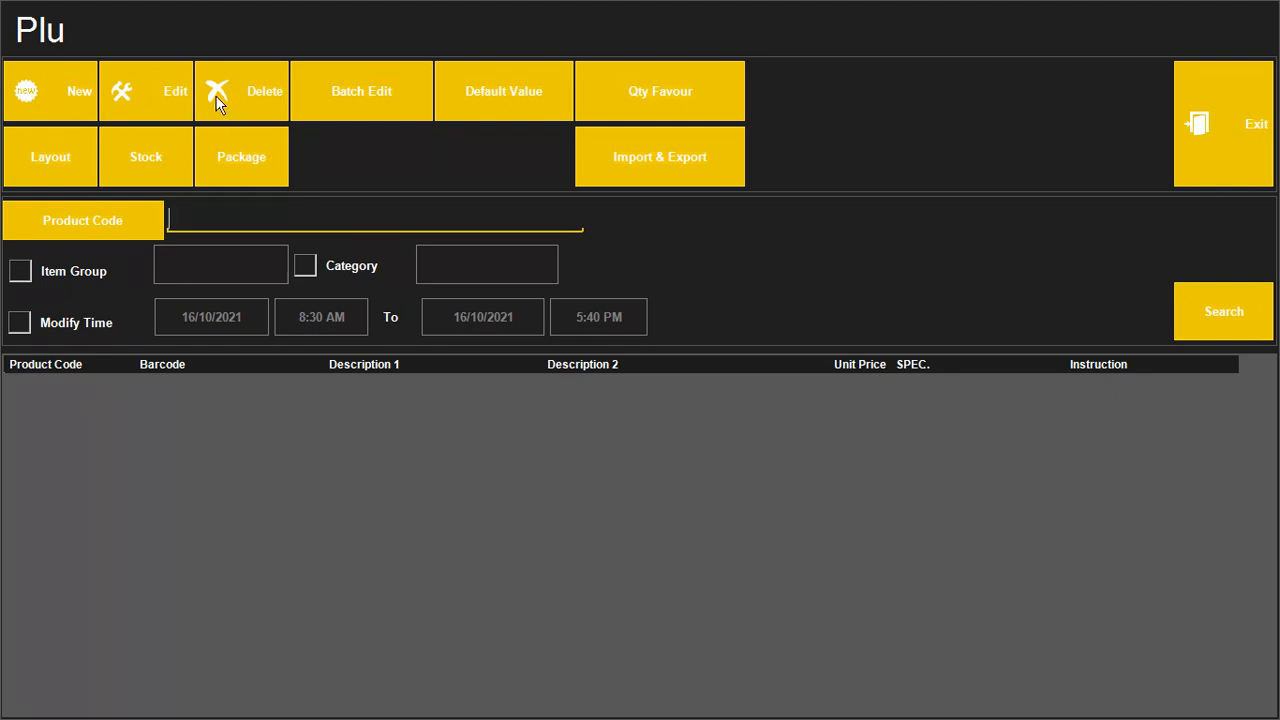
{"action": "left_click", "coordinate": [63, 95]}
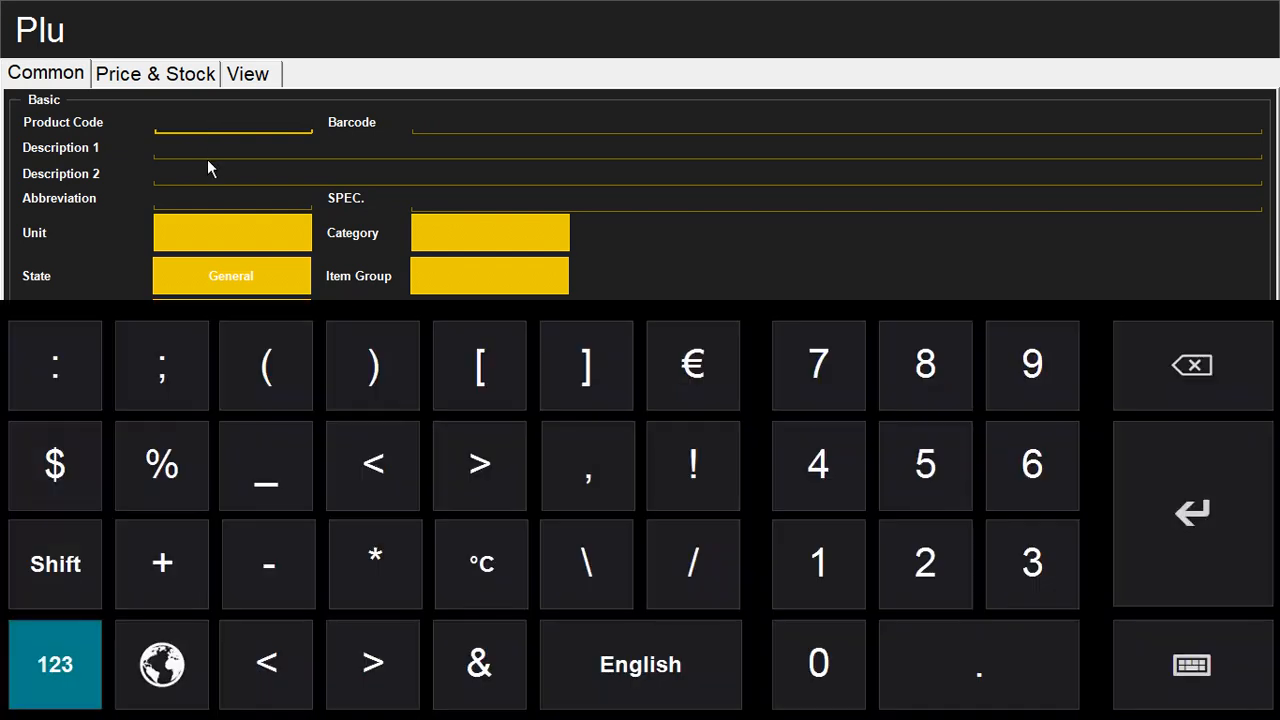
{"action": "left_click", "coordinate": [429, 127]}
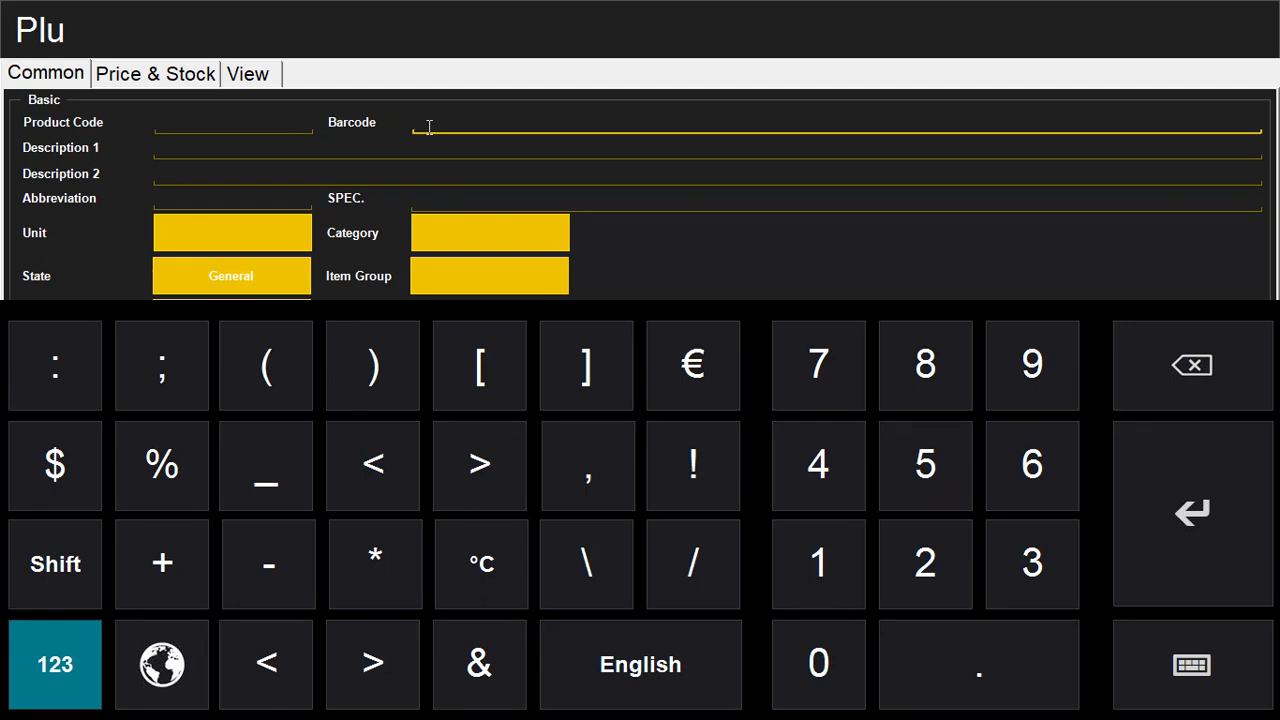
{"action": "type", "text": "671866277464"}
{"action": "left_click", "coordinate": [231, 148]}
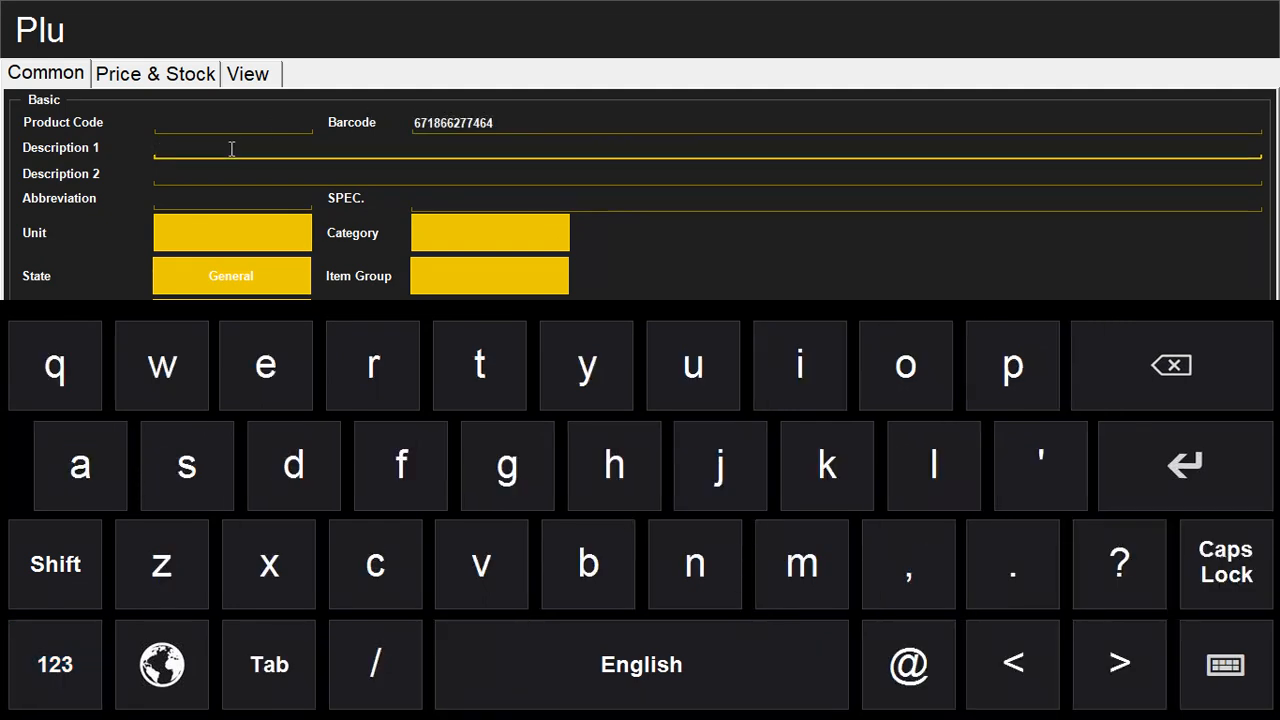
{"action": "type", "text": "kol"}
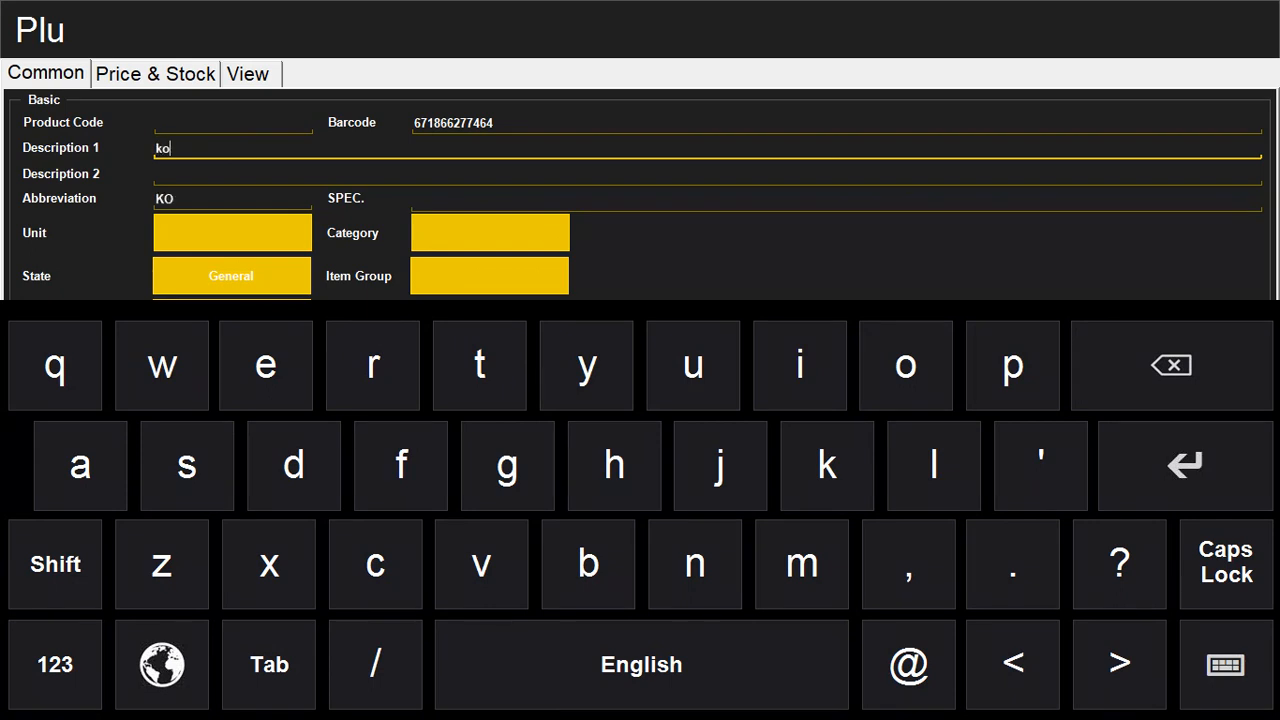
{"action": "key", "text": "BackSpace"}
{"action": "key", "text": "BackSpace"}
{"action": "key", "text": "BackSpace"}
{"action": "type", "text": "kolson noo"}
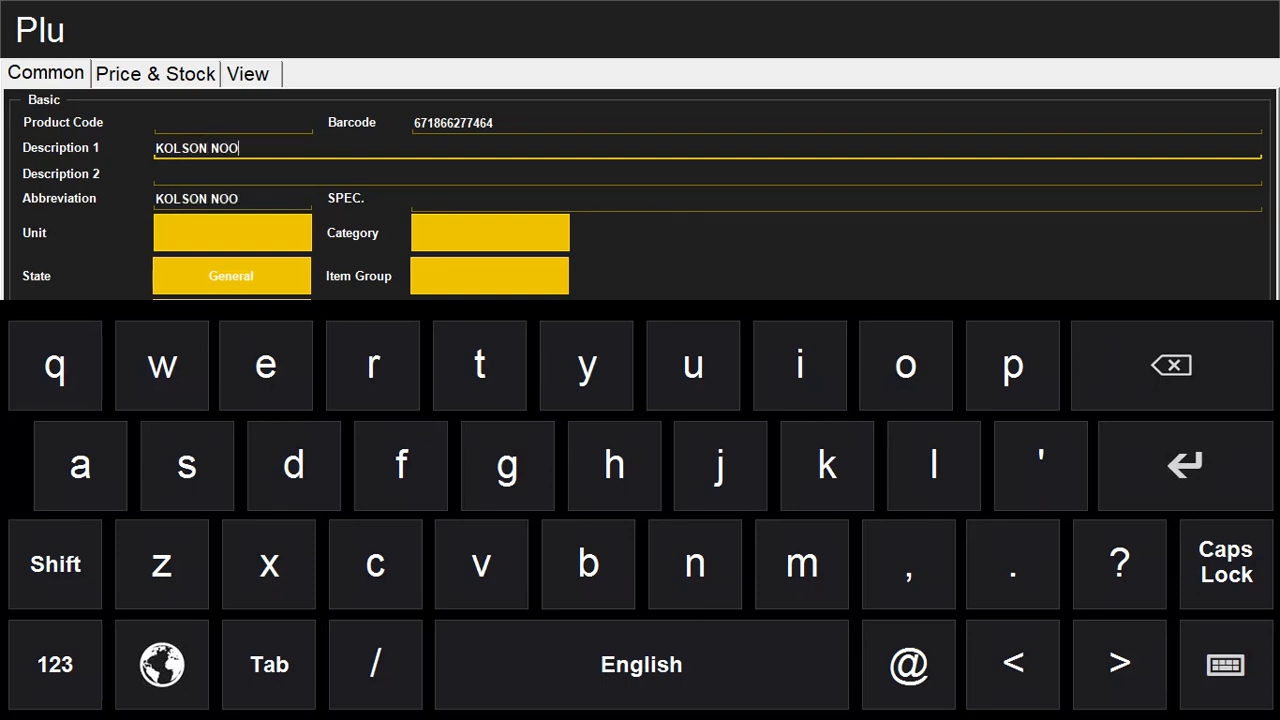
{"action": "type", "text": "dle doodle"}
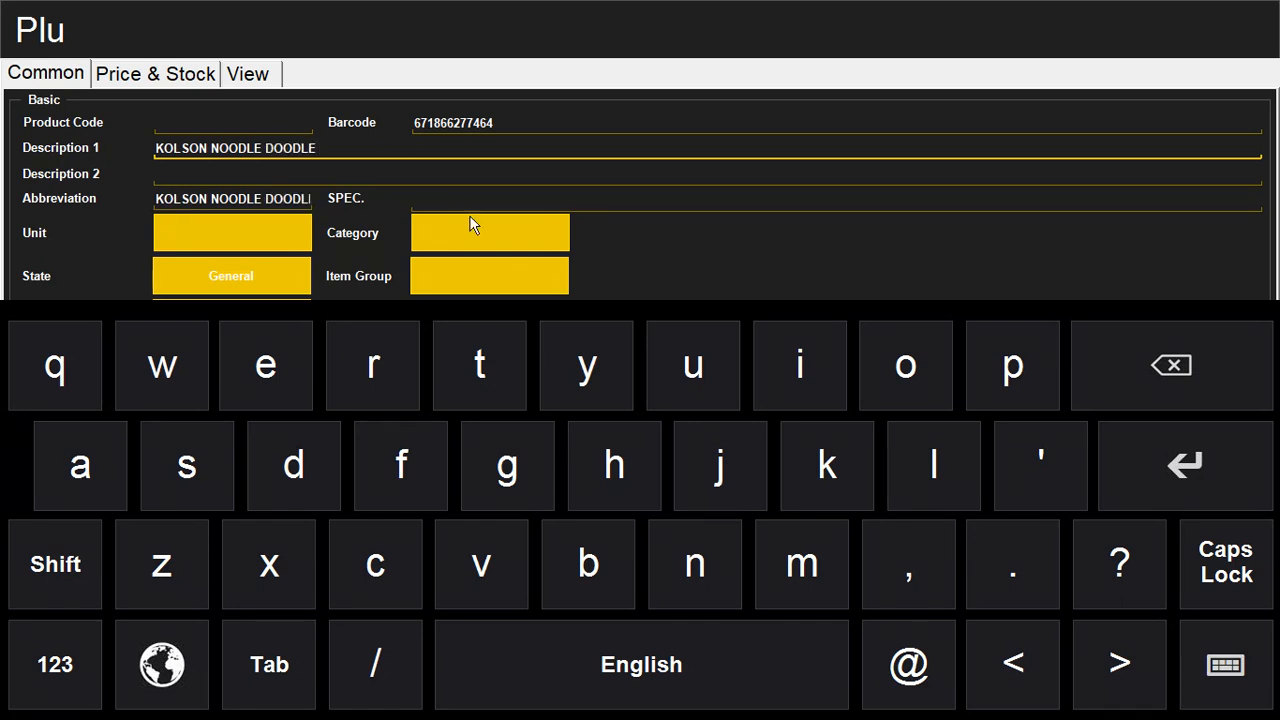
Step: Set its category to General Item, leave the item kind unchanged, and show Price & Stock
{"action": "left_click", "coordinate": [530, 246]}
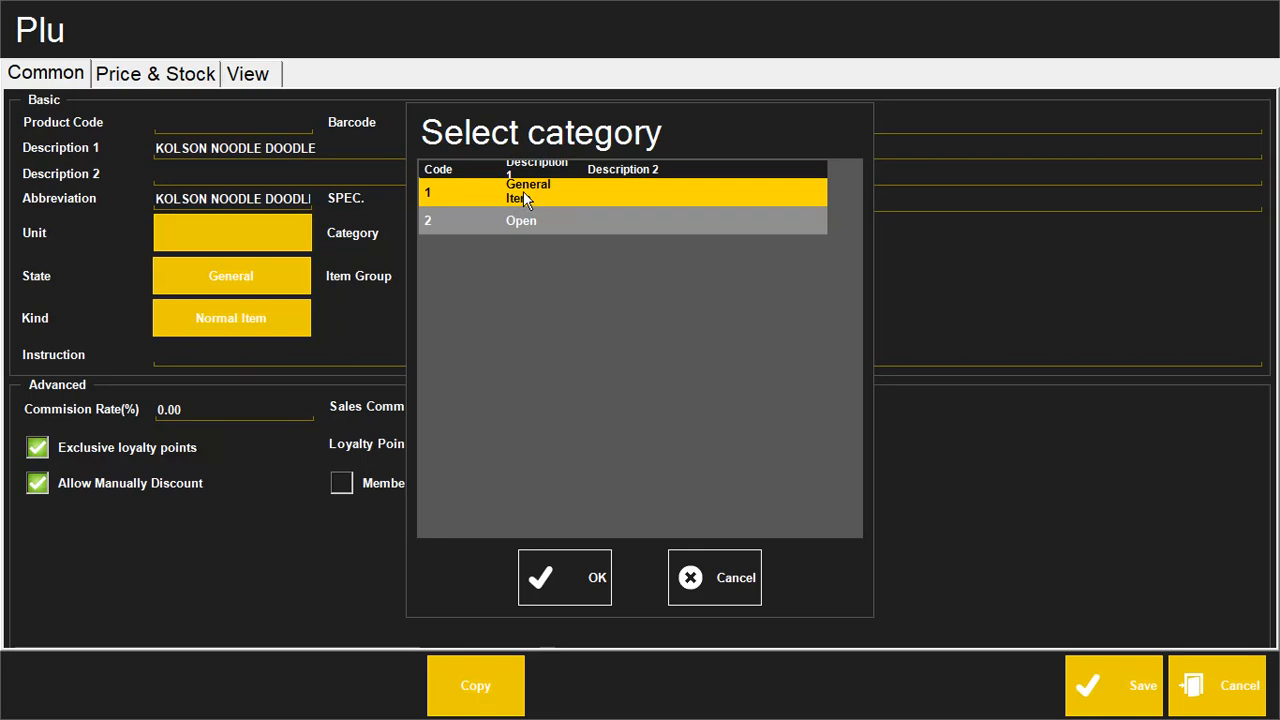
{"action": "left_click", "coordinate": [582, 575]}
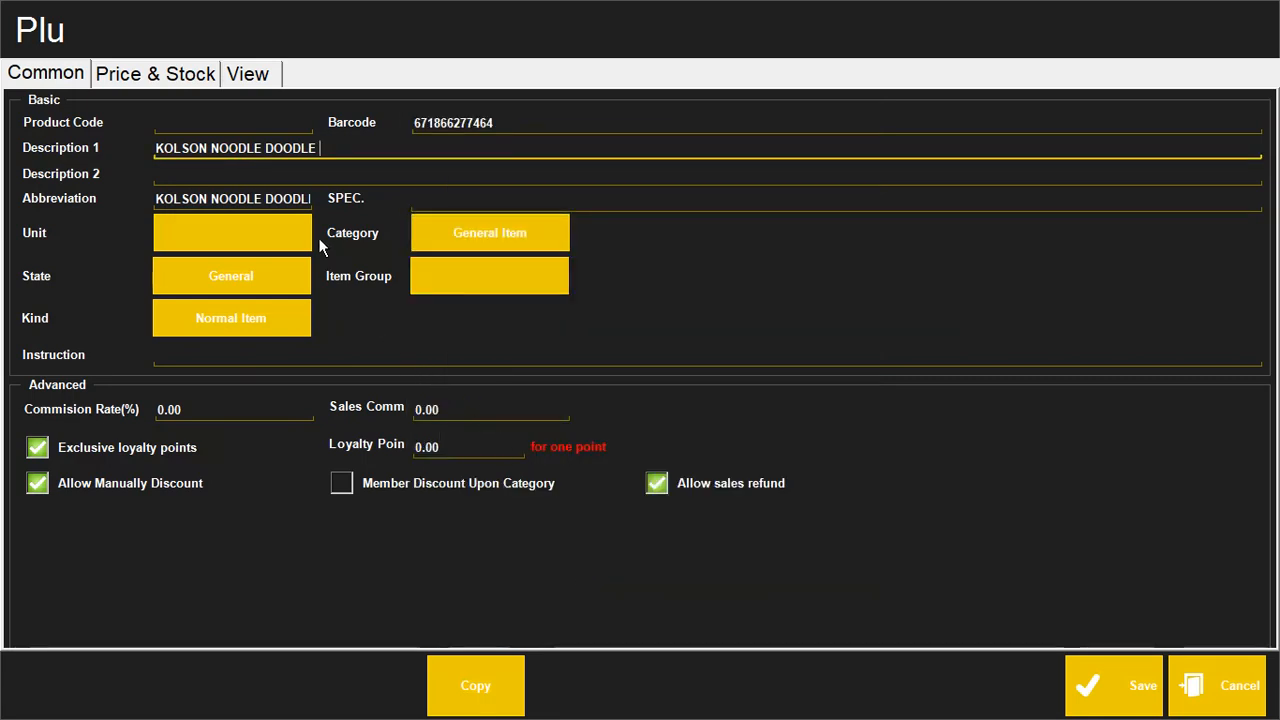
{"action": "left_click", "coordinate": [233, 330]}
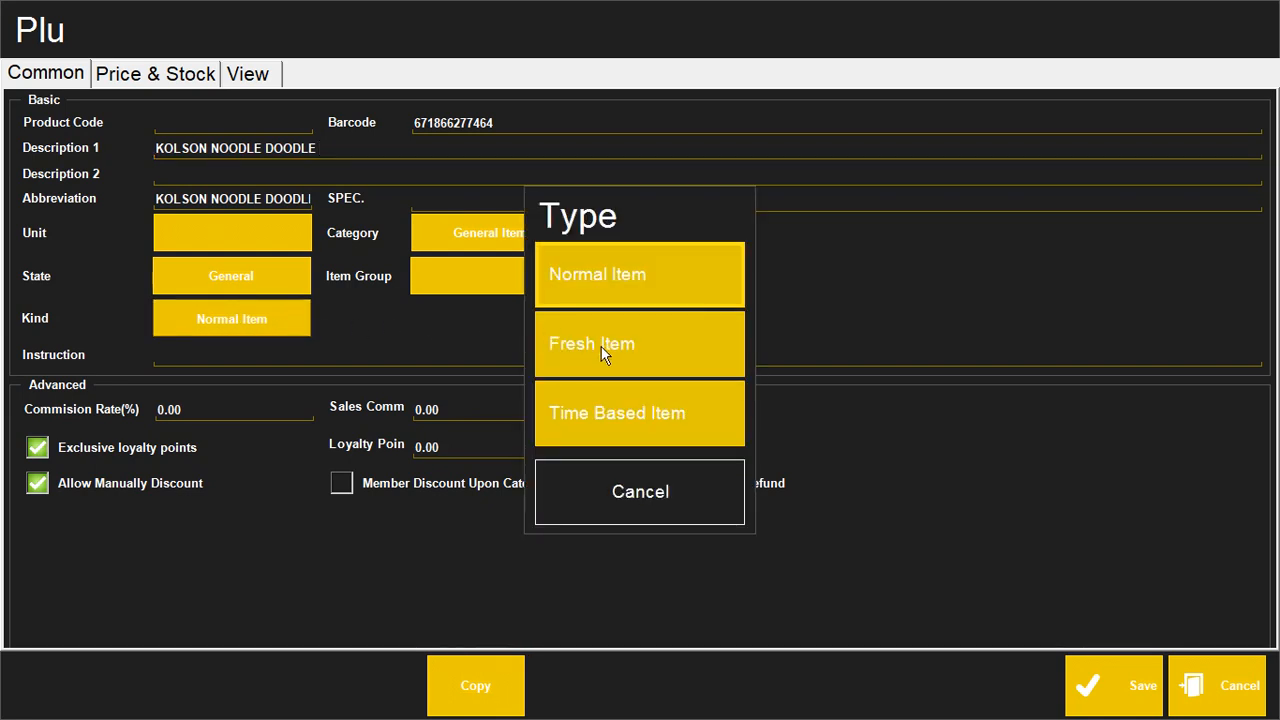
{"action": "left_click", "coordinate": [633, 500]}
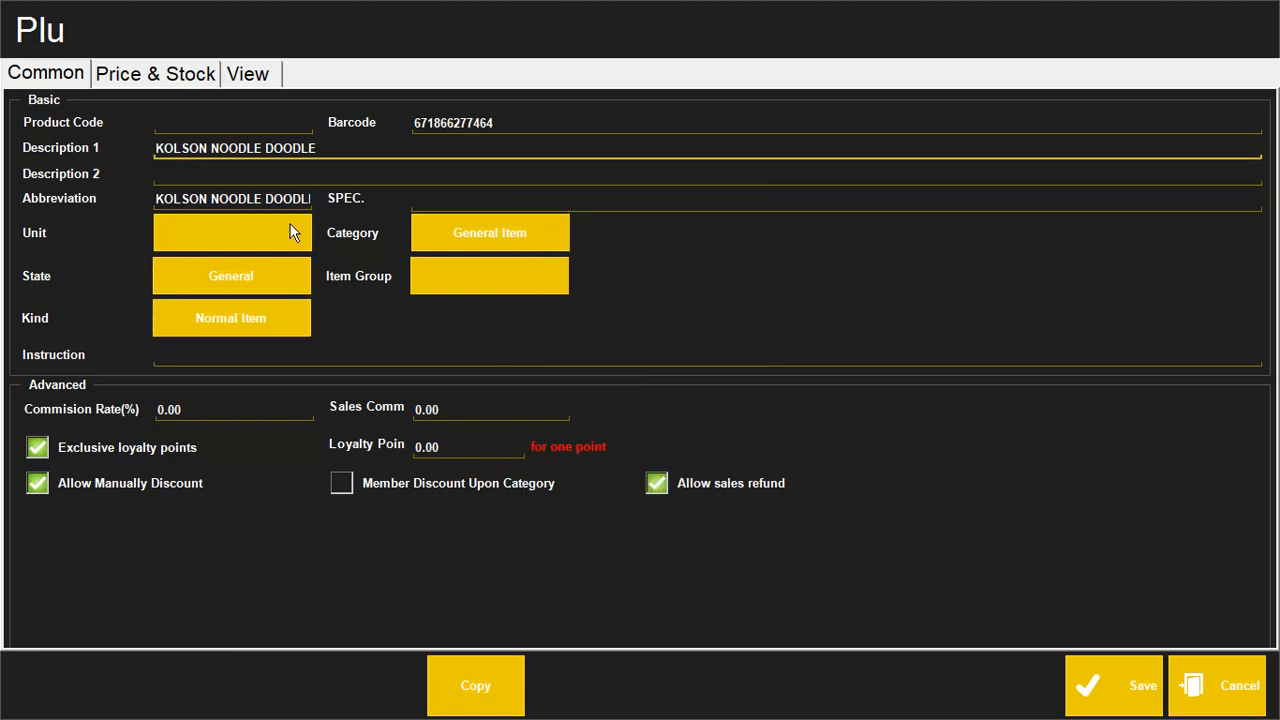
{"action": "left_click", "coordinate": [155, 80]}
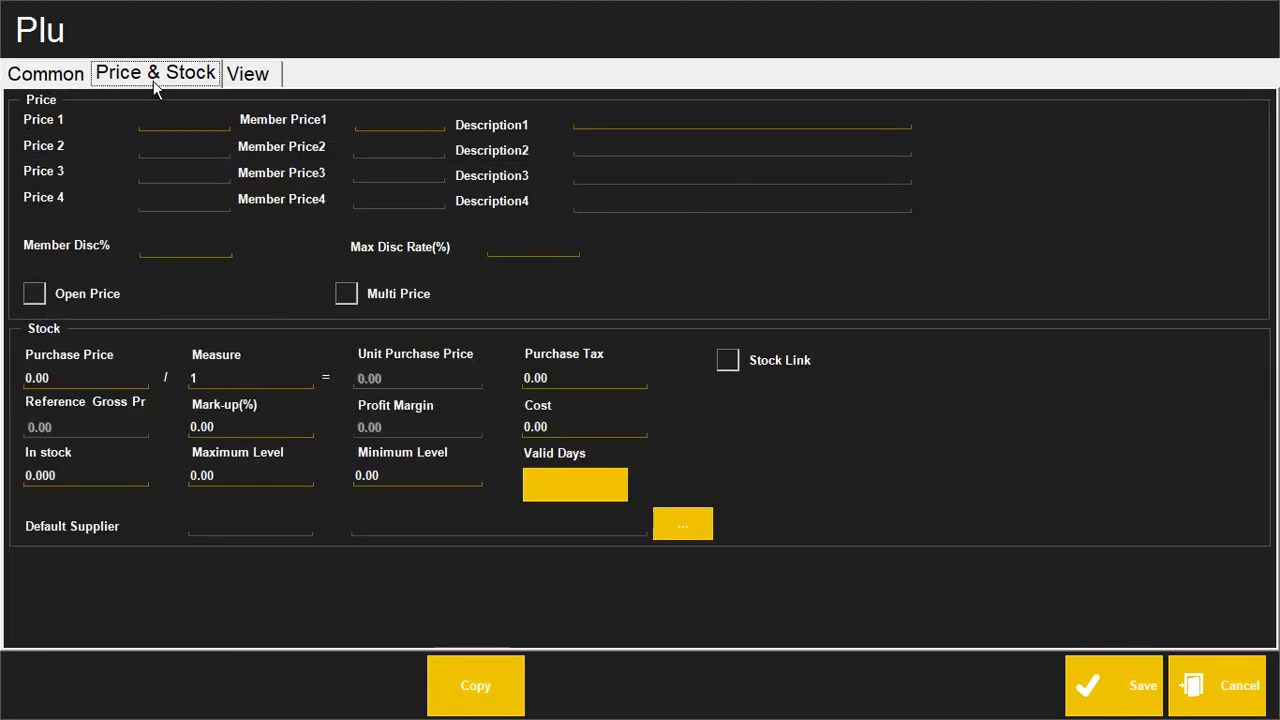
Step: Set Price 1 to 90, purchase price to 80, in-stock quantity to 24, and tick Stock Link
{"action": "left_click", "coordinate": [166, 122]}
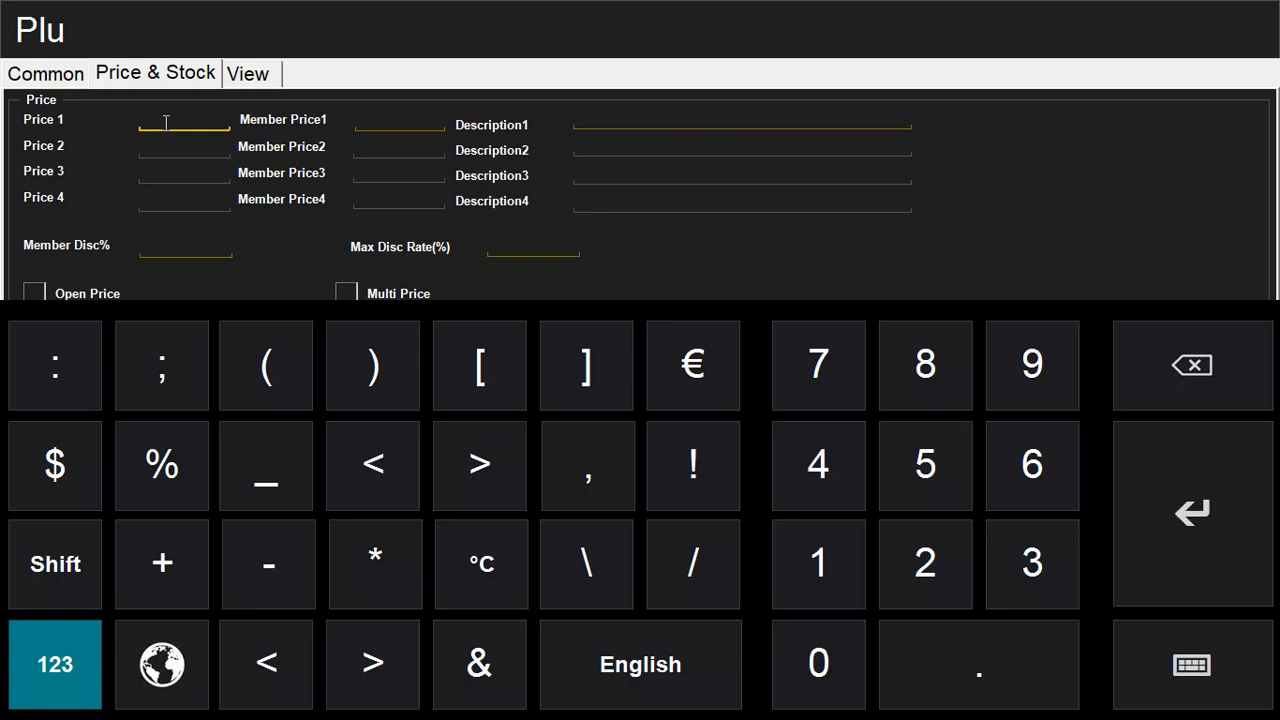
{"action": "type", "text": "90"}
{"action": "left_click", "coordinate": [1195, 672]}
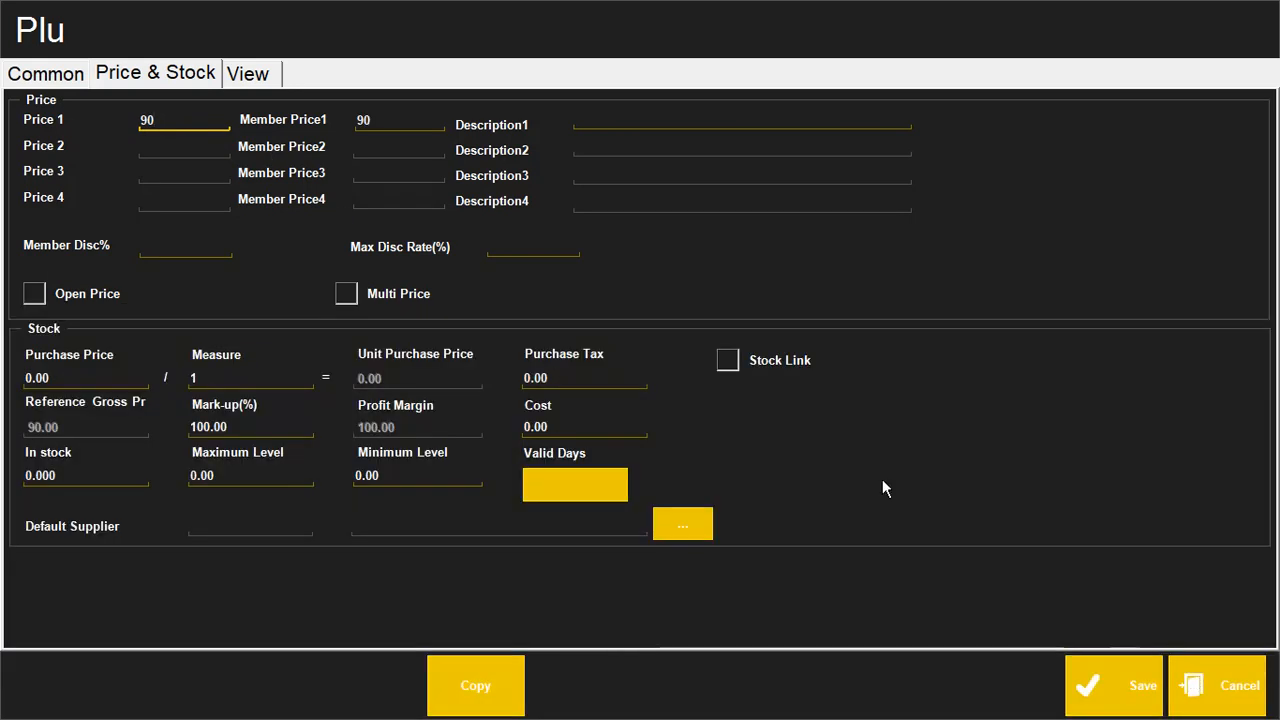
{"action": "left_click_drag", "start_coordinate": [62, 379], "coordinate": [28, 379]}
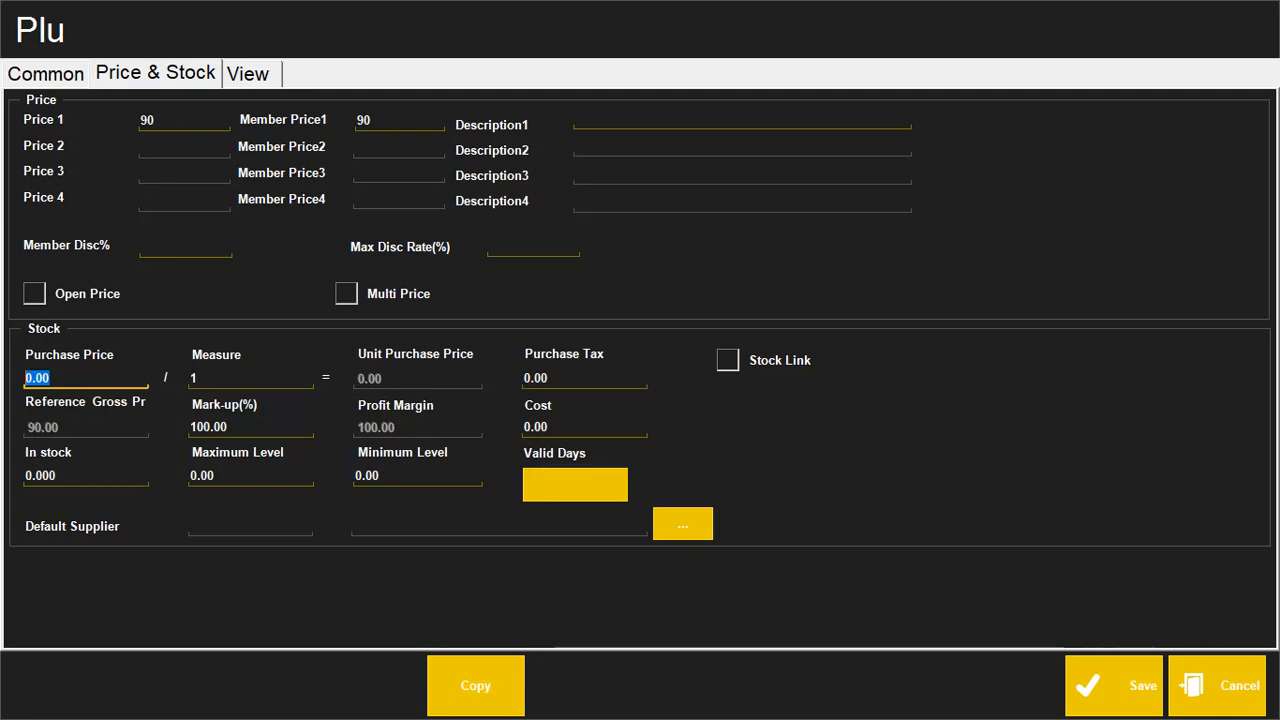
{"action": "type", "text": "80"}
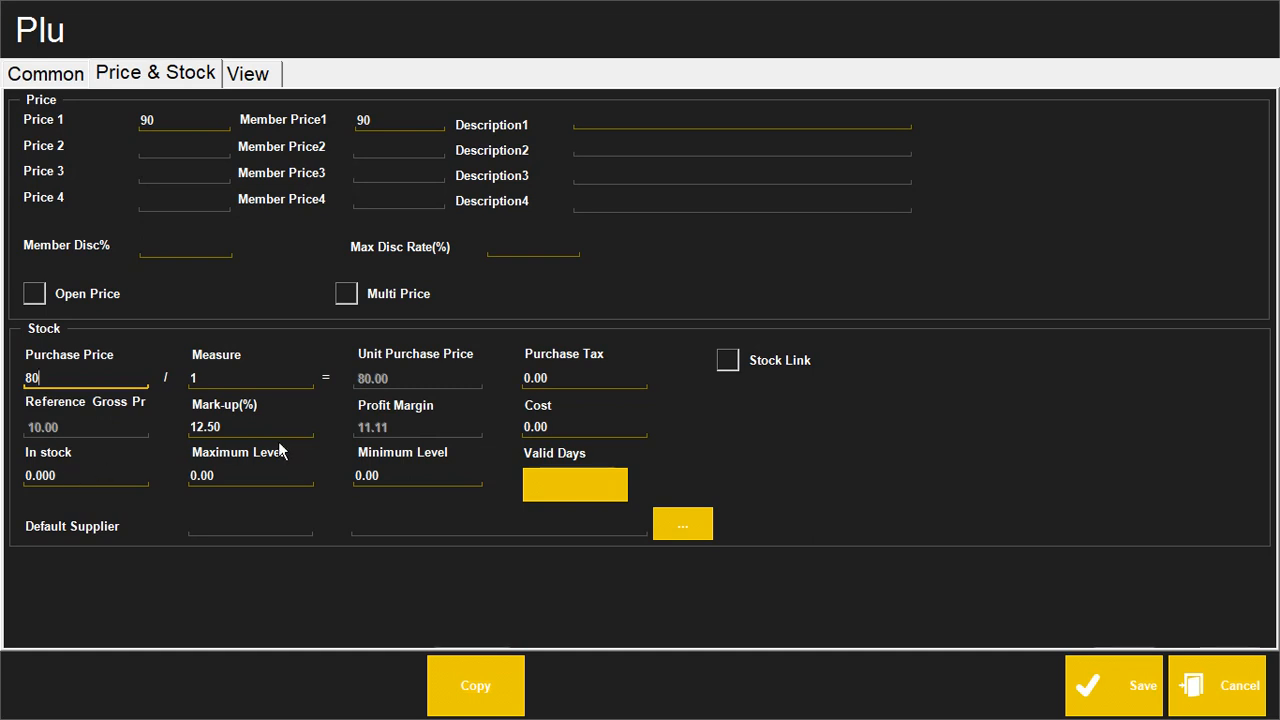
{"action": "left_click", "coordinate": [30, 478]}
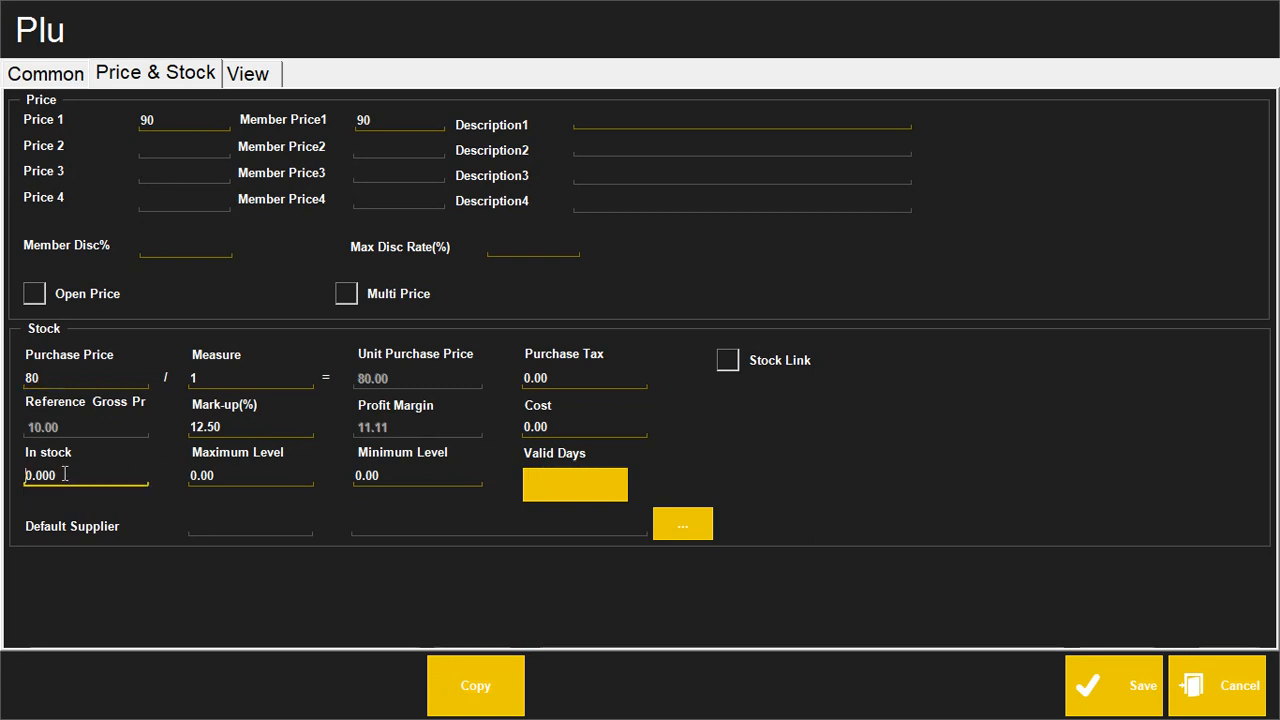
{"action": "left_click_drag", "start_coordinate": [64, 476], "coordinate": [24, 476]}
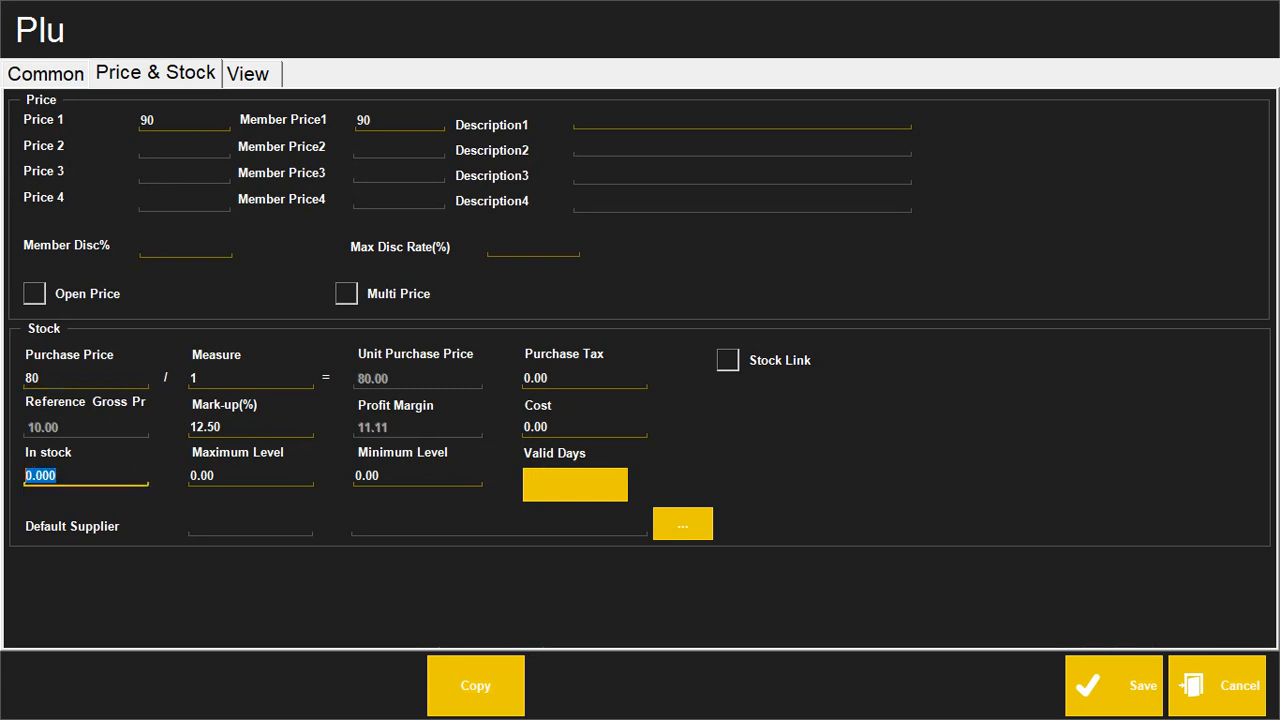
{"action": "type", "text": "24"}
{"action": "left_click", "coordinate": [728, 364]}
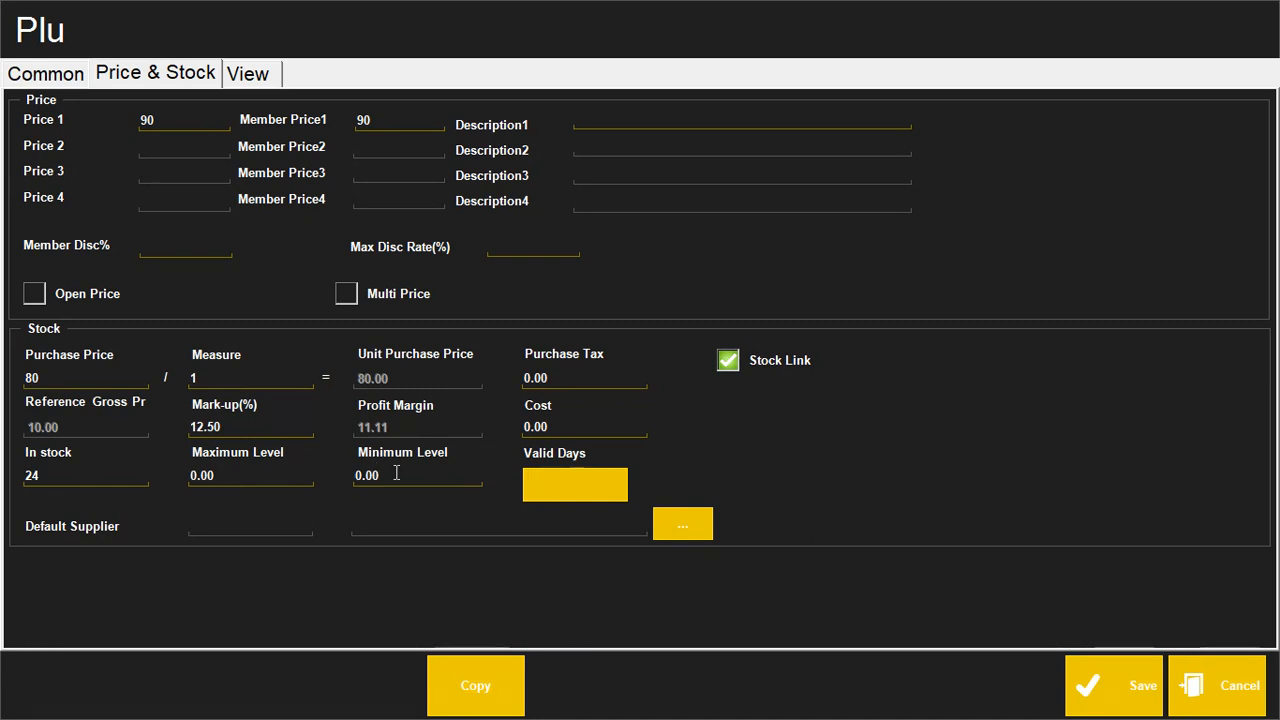
Step: Cancel the Valid Days entry unset and toggle Multi Price on and back off
{"action": "left_click", "coordinate": [599, 483]}
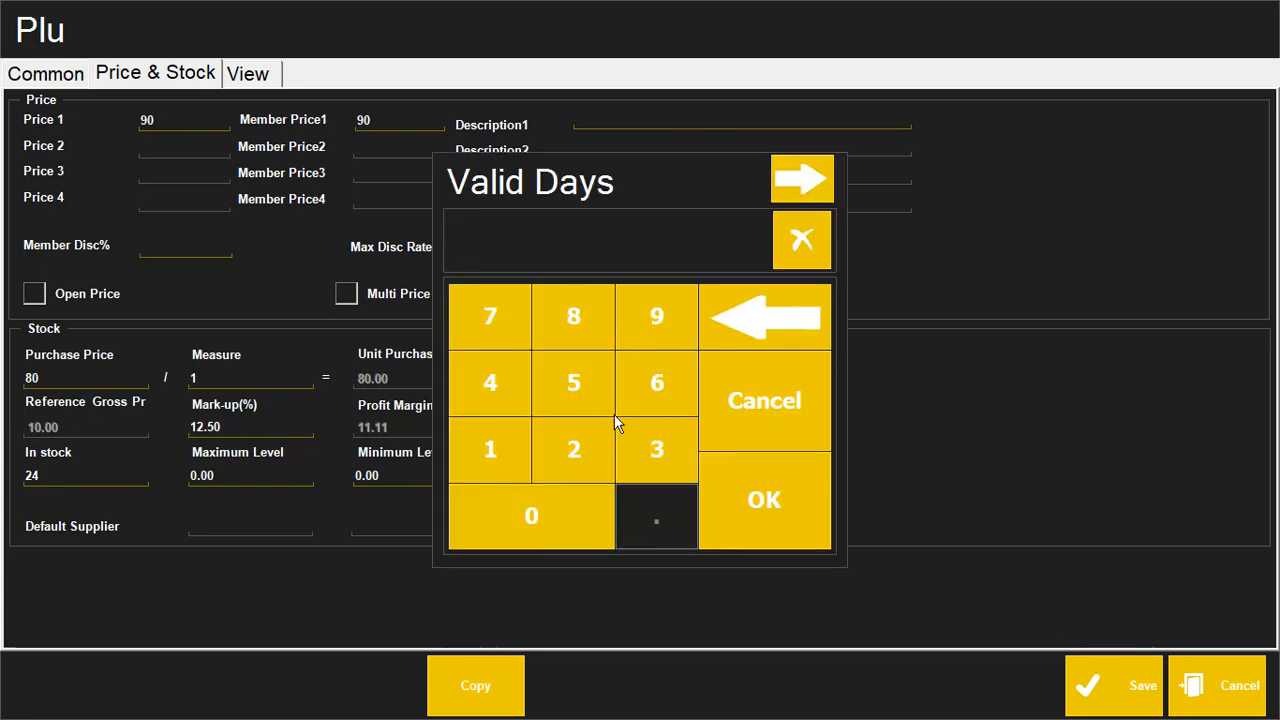
{"action": "left_click", "coordinate": [775, 403]}
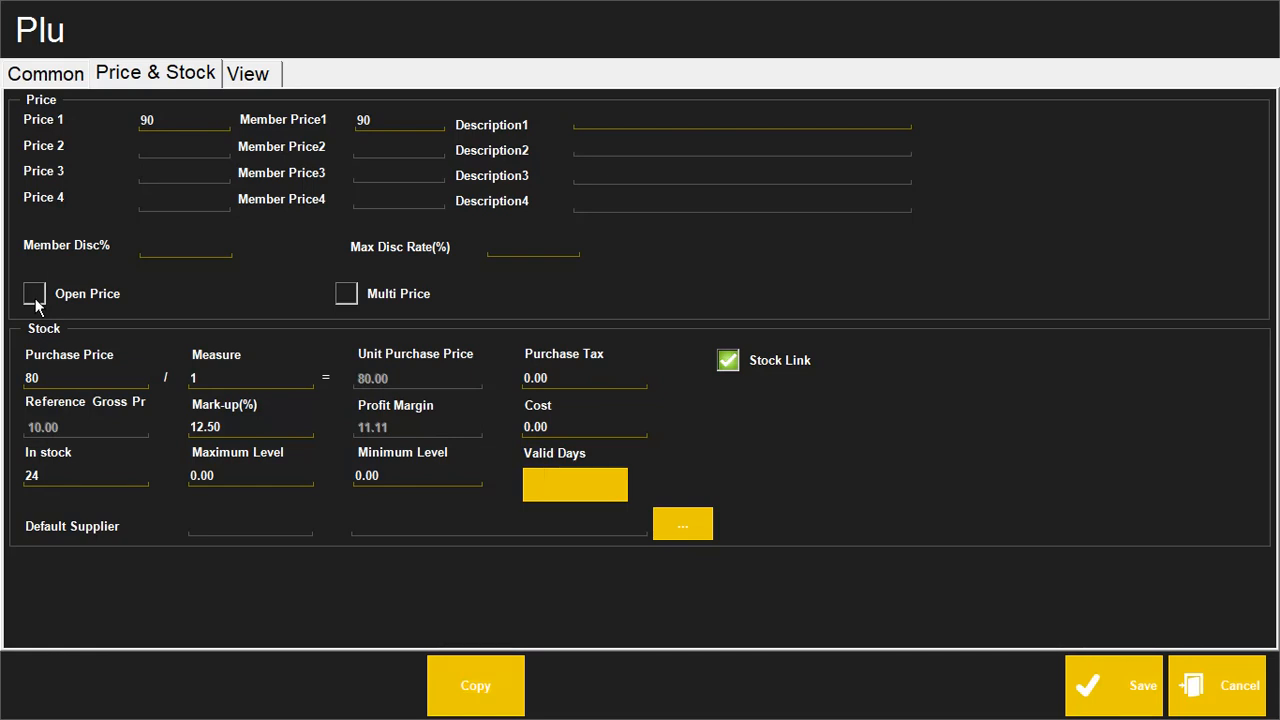
{"action": "left_click", "coordinate": [346, 303]}
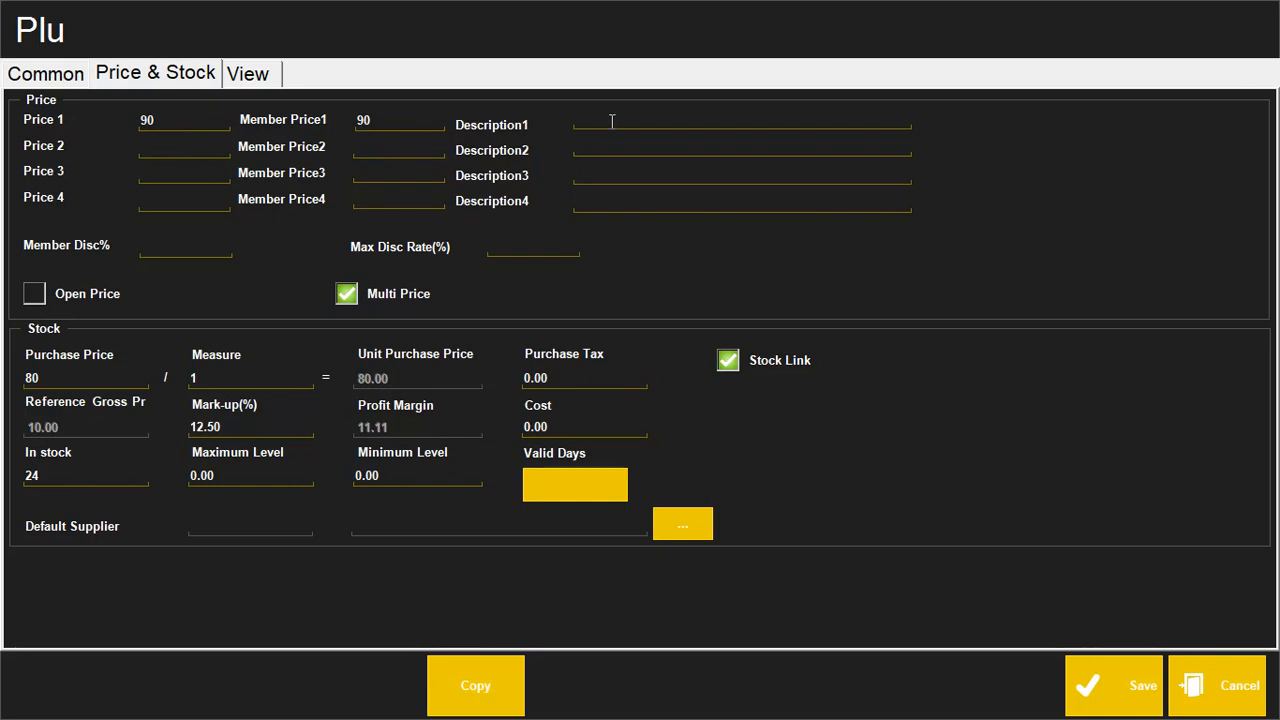
{"action": "left_click", "coordinate": [346, 294]}
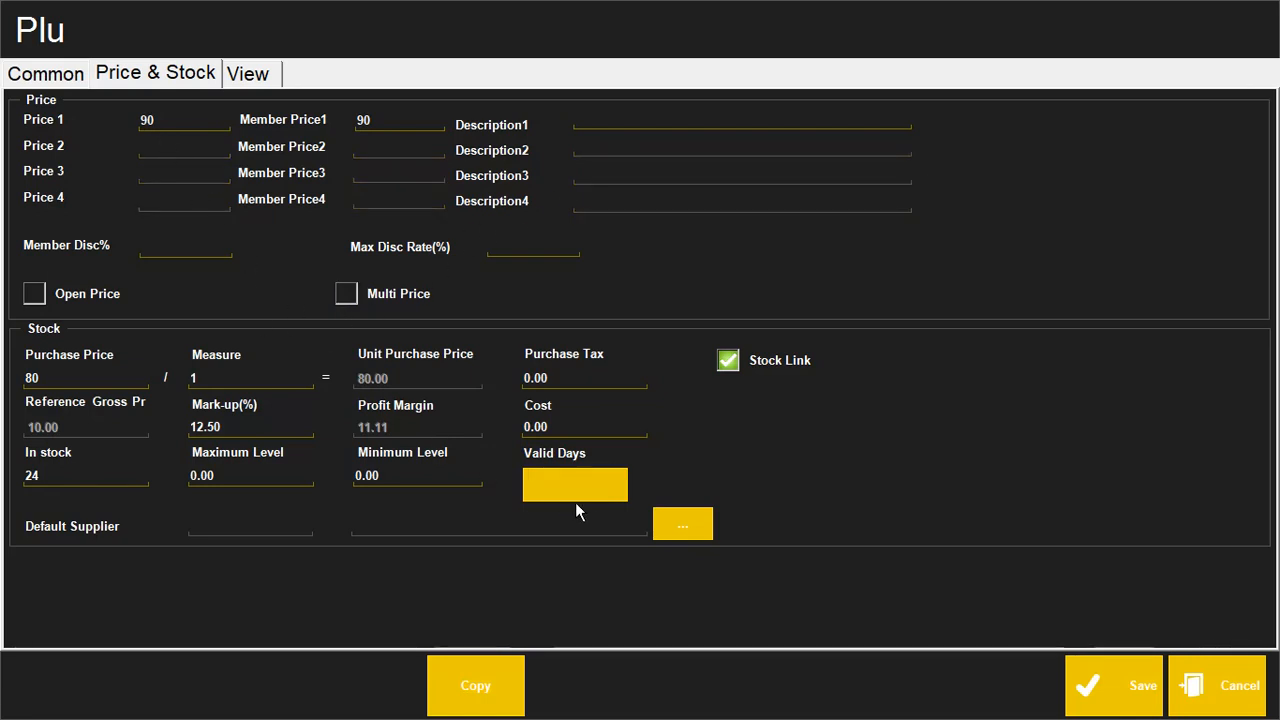
Step: Save the KOLSON NOODLE DOODLE item and exit the PLU list and settings
{"action": "left_click", "coordinate": [1118, 699]}
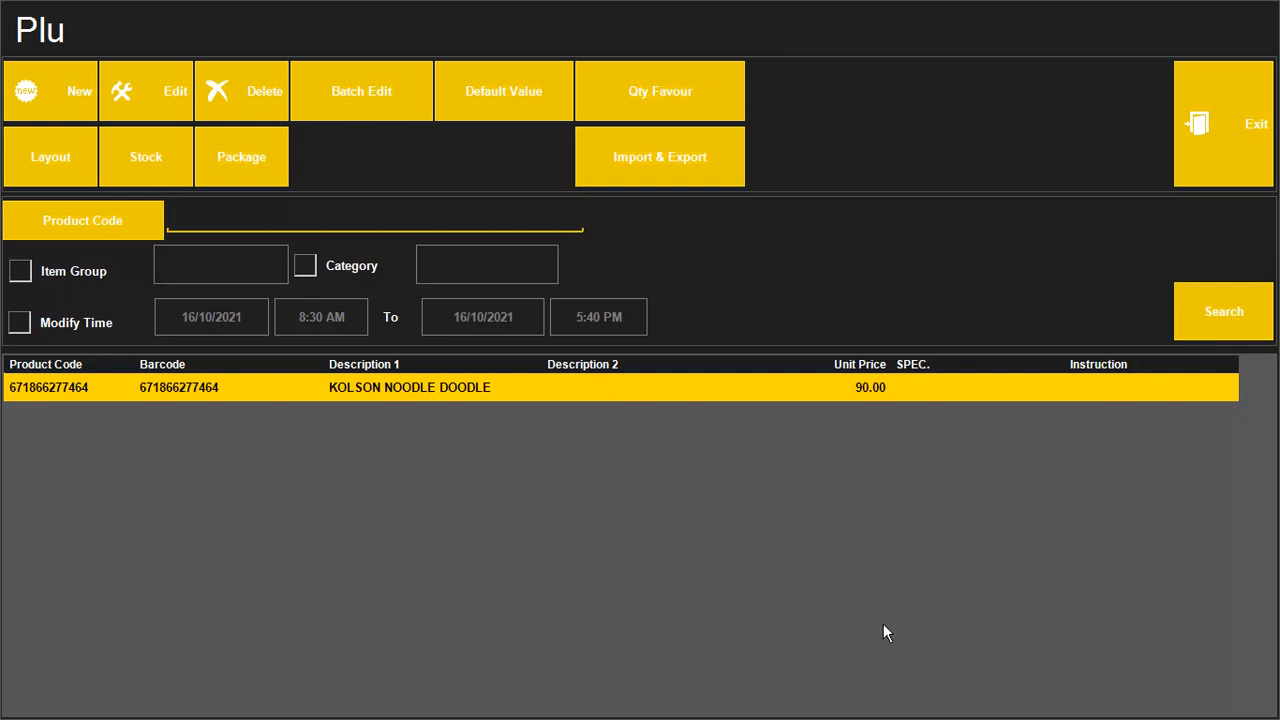
{"action": "left_click", "coordinate": [1231, 177]}
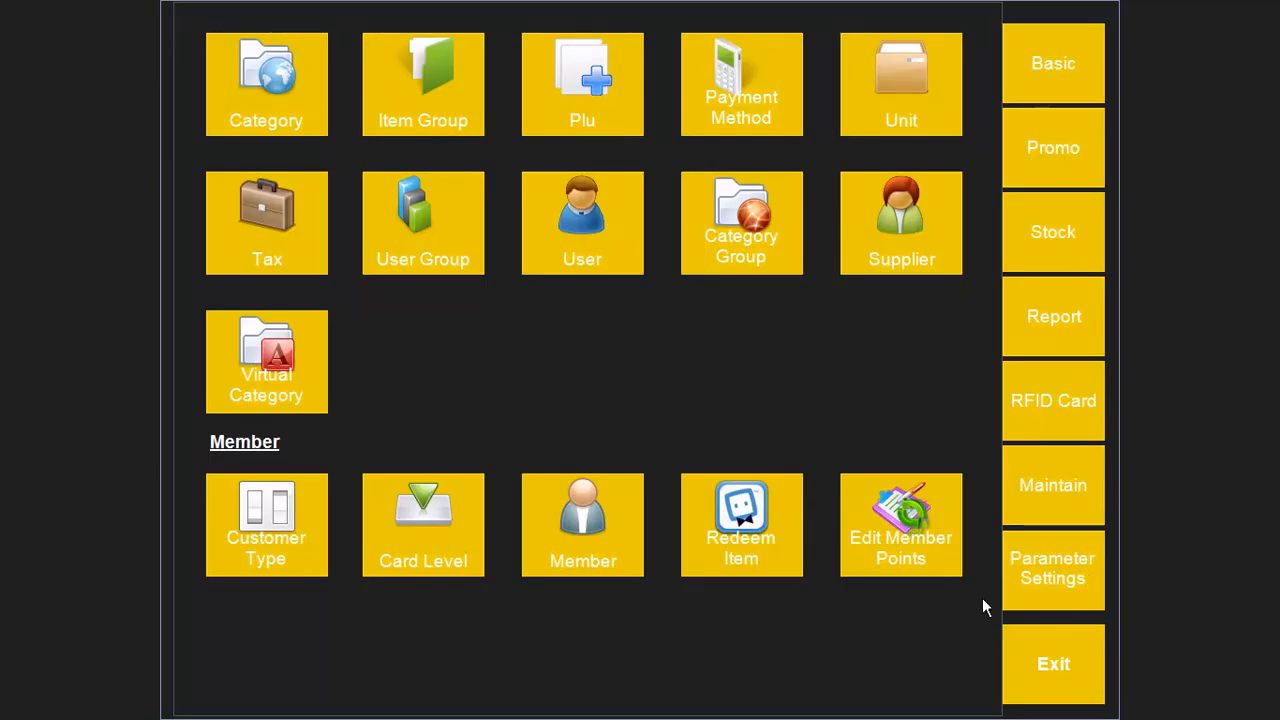
{"action": "left_click", "coordinate": [1038, 657]}
Step: Ring up KOLSON NOODLE DOODLE at the POS by scanning its barcode, totalling Rs90.00
{"action": "left_click", "coordinate": [537, 100]}
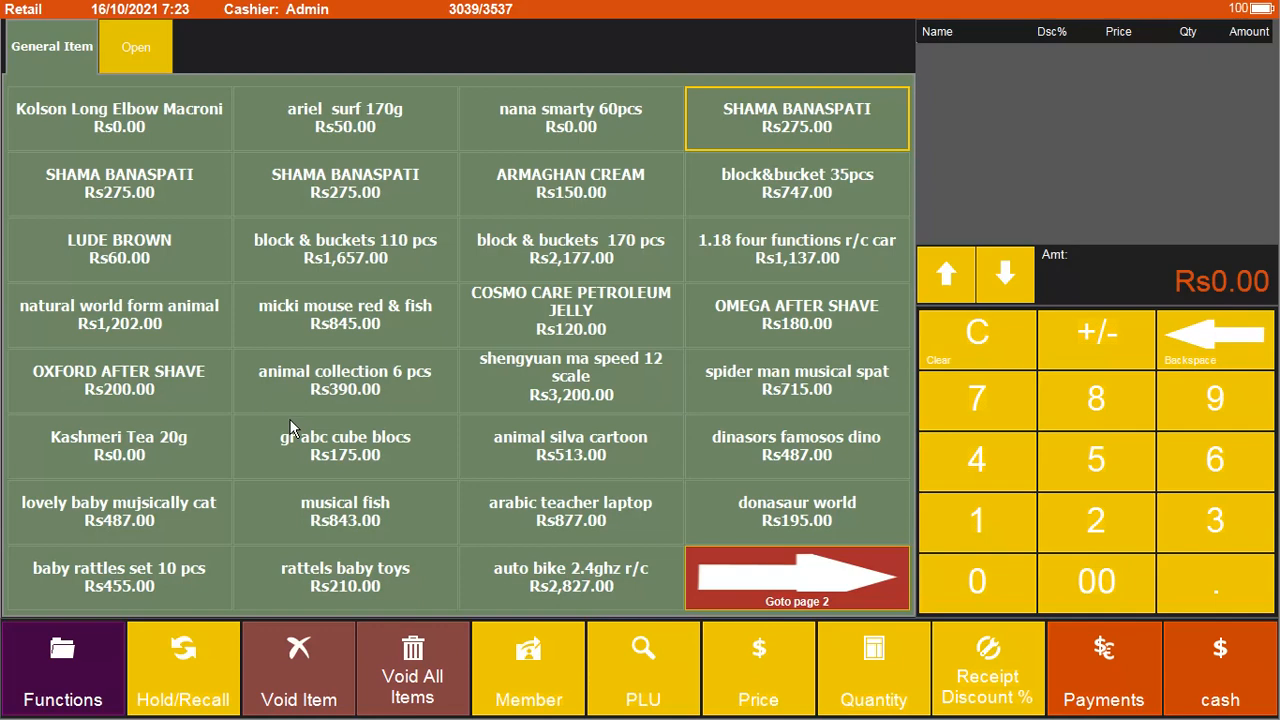
{"action": "type", "text": "6719662774"}
{"action": "key", "text": "Return"}
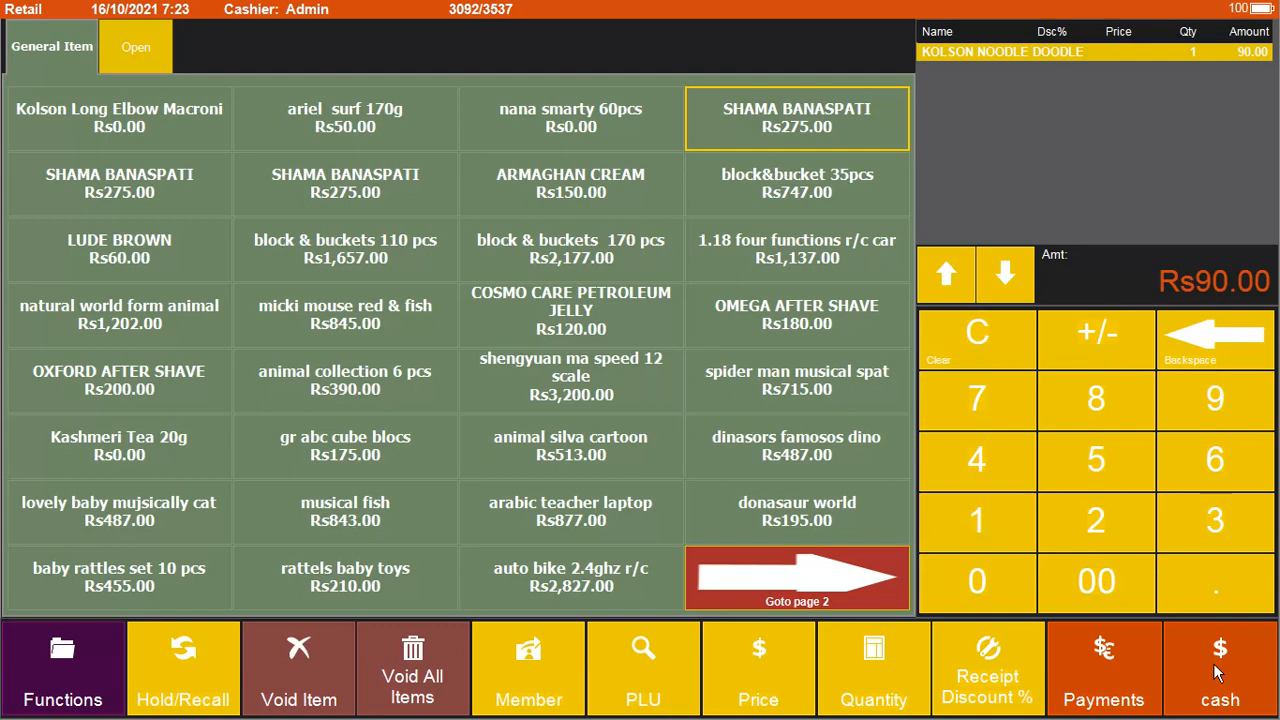
Step: Cancel the cash Payment Method dialog and bring up the Other Functions screen
{"action": "left_click", "coordinate": [1218, 675]}
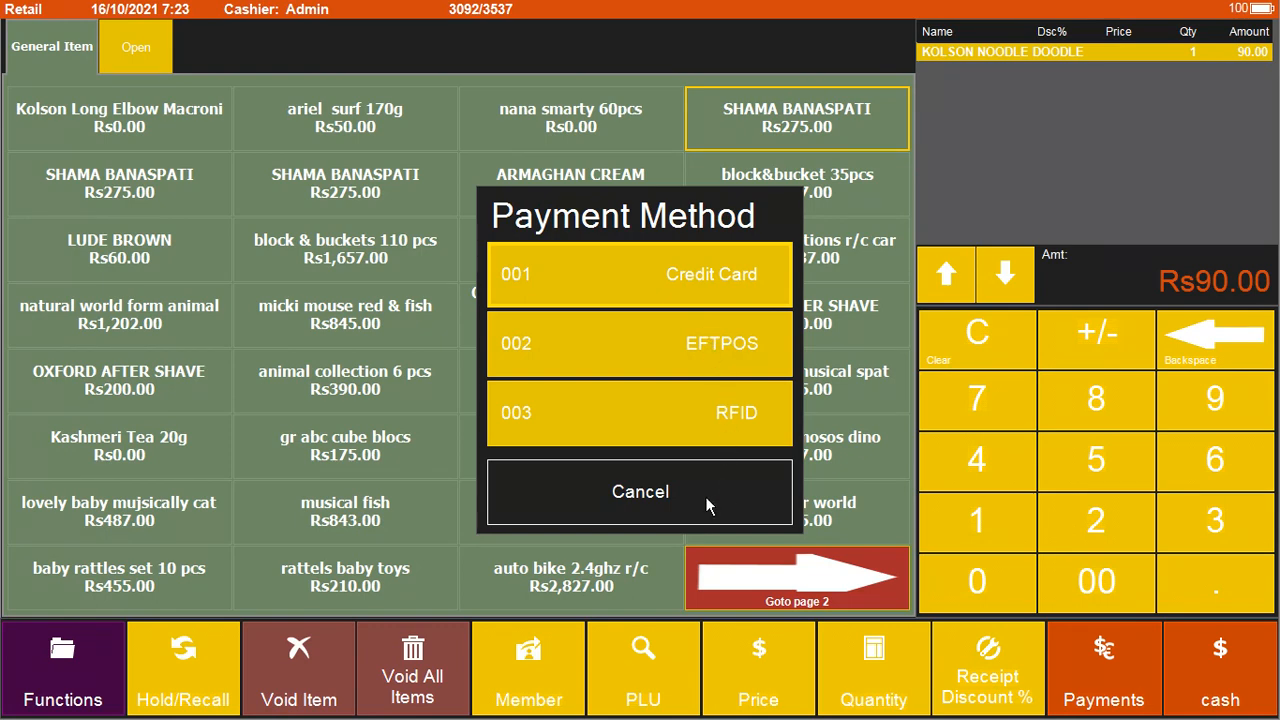
{"action": "left_click", "coordinate": [655, 501]}
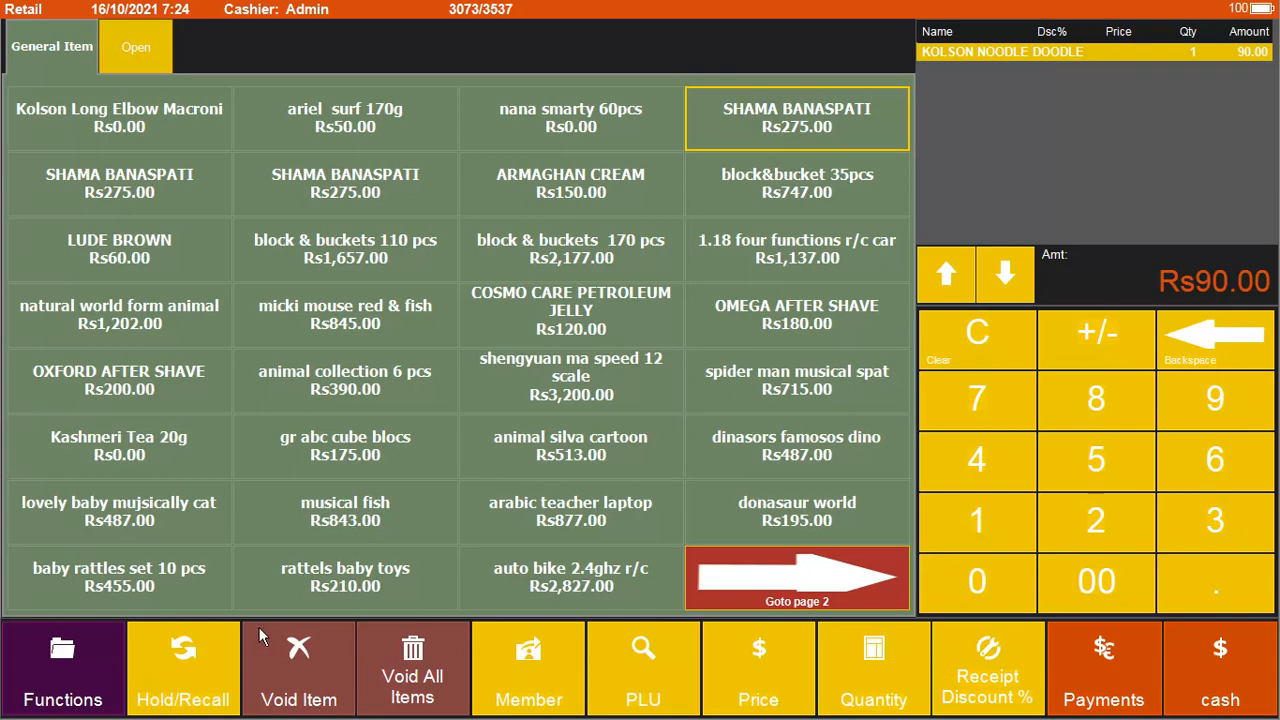
{"action": "left_click", "coordinate": [70, 678]}
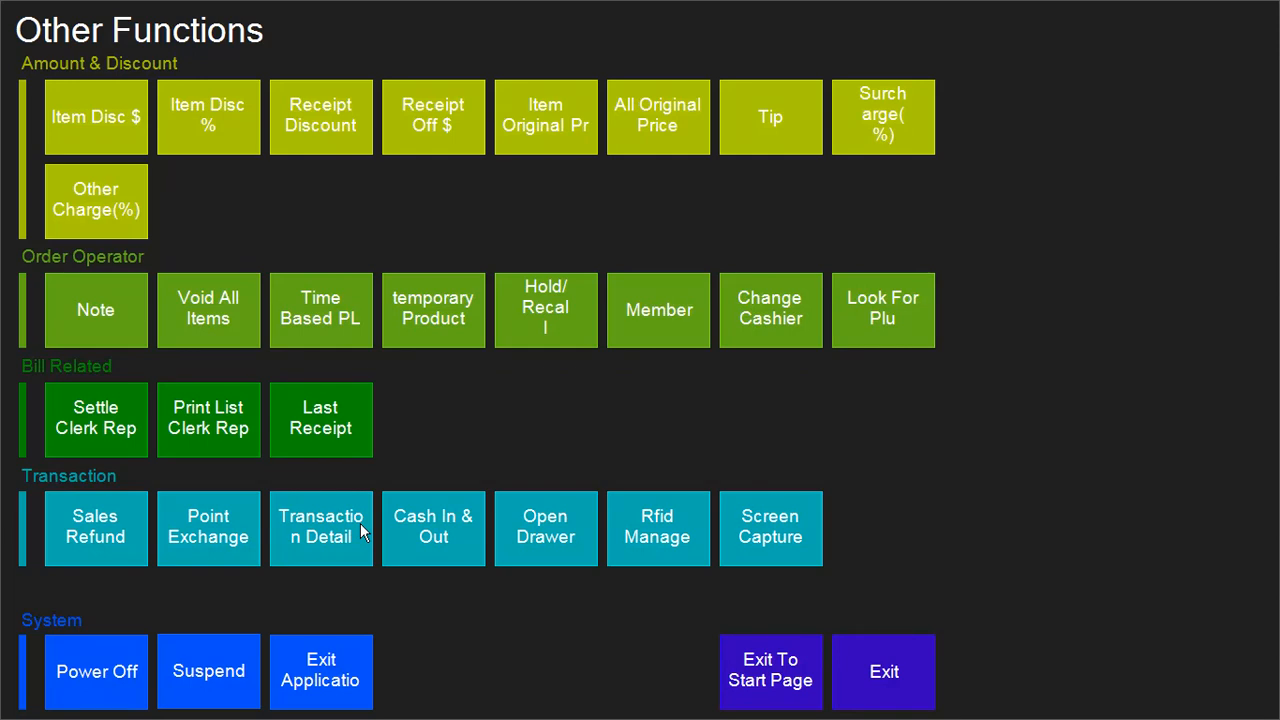
Step: Open Cash In & Out and cancel it without recording any amount
{"action": "left_click", "coordinate": [442, 522]}
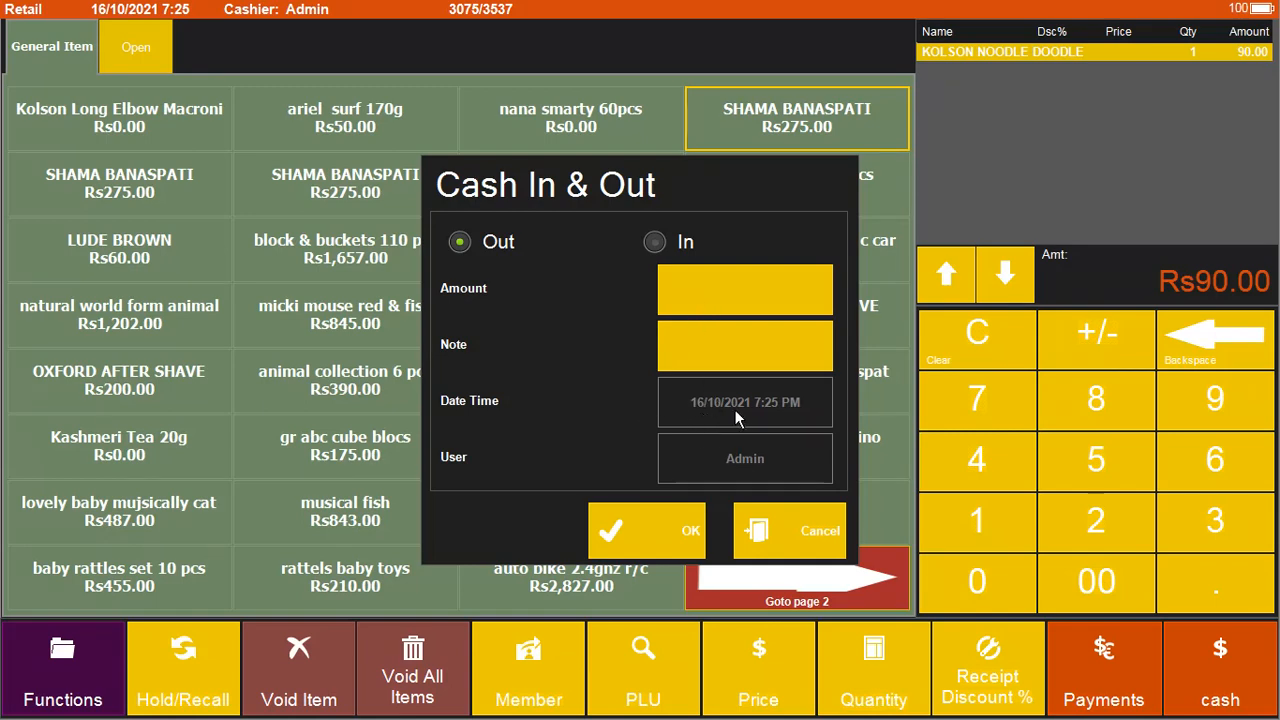
{"action": "left_click", "coordinate": [779, 532]}
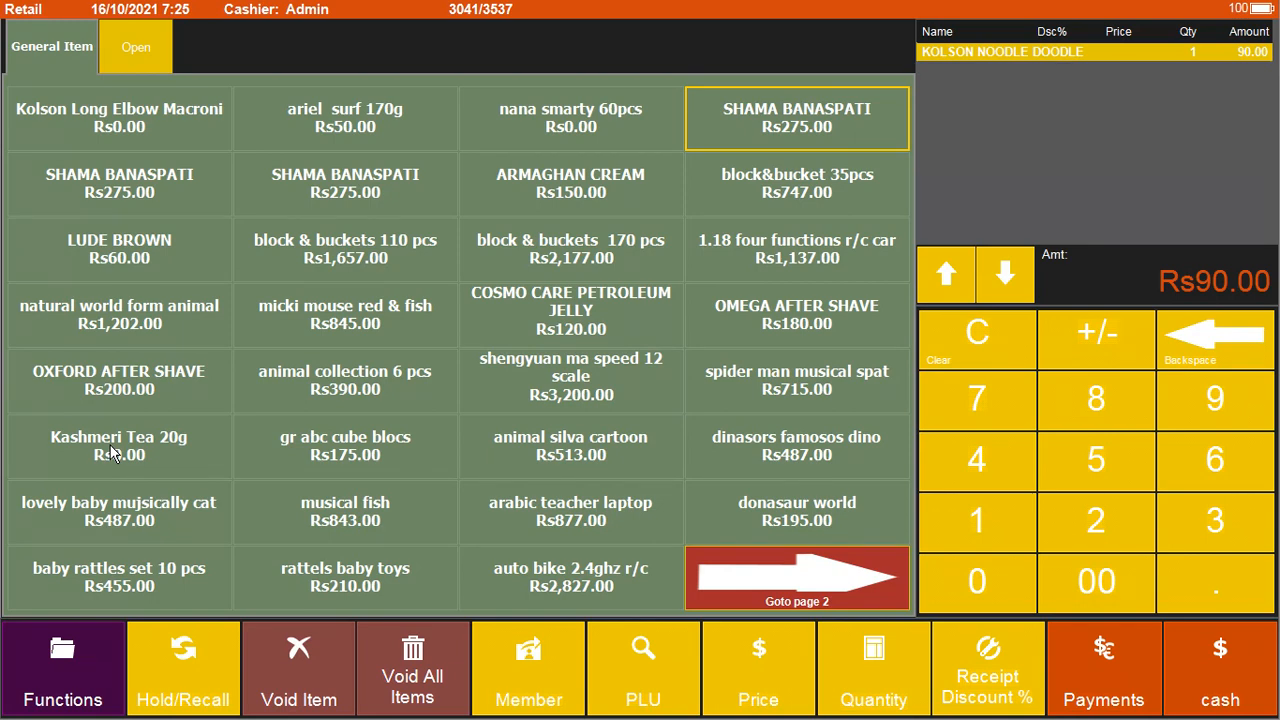
Step: Try adding MOBILE CARD from the Open items, then cancel its price entry and prompts
{"action": "left_click", "coordinate": [139, 55]}
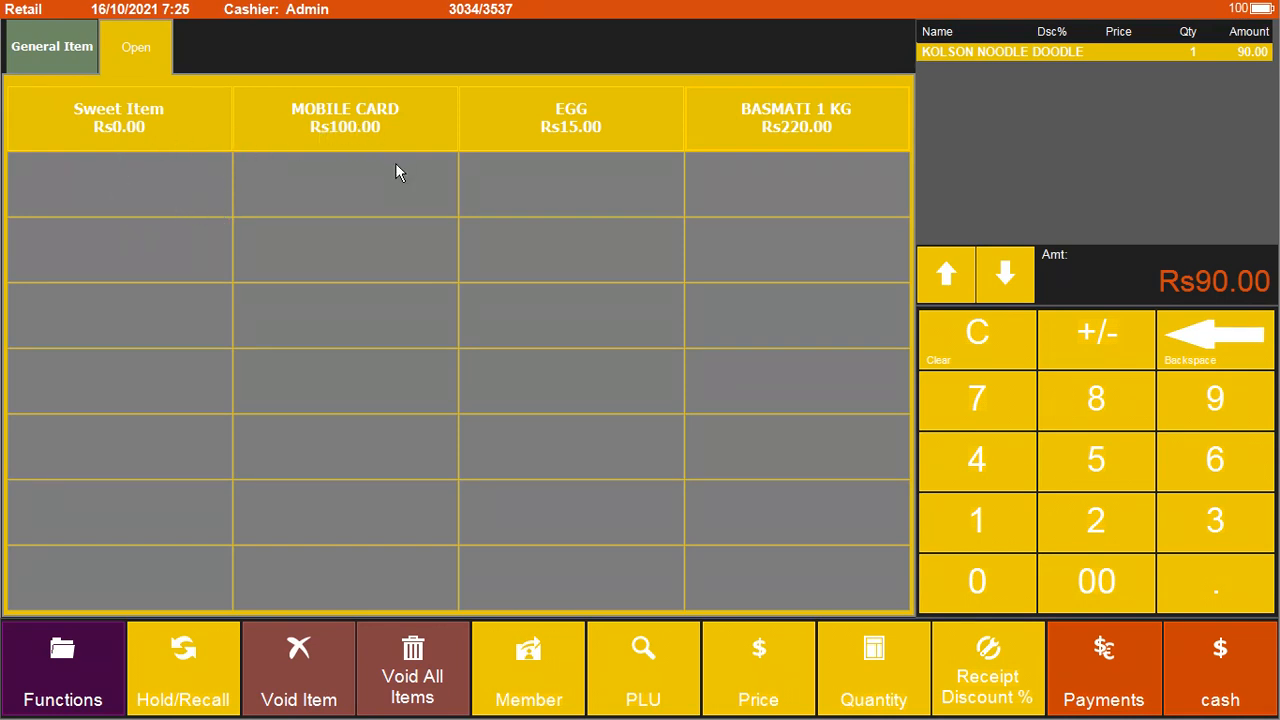
{"action": "left_click", "coordinate": [363, 130]}
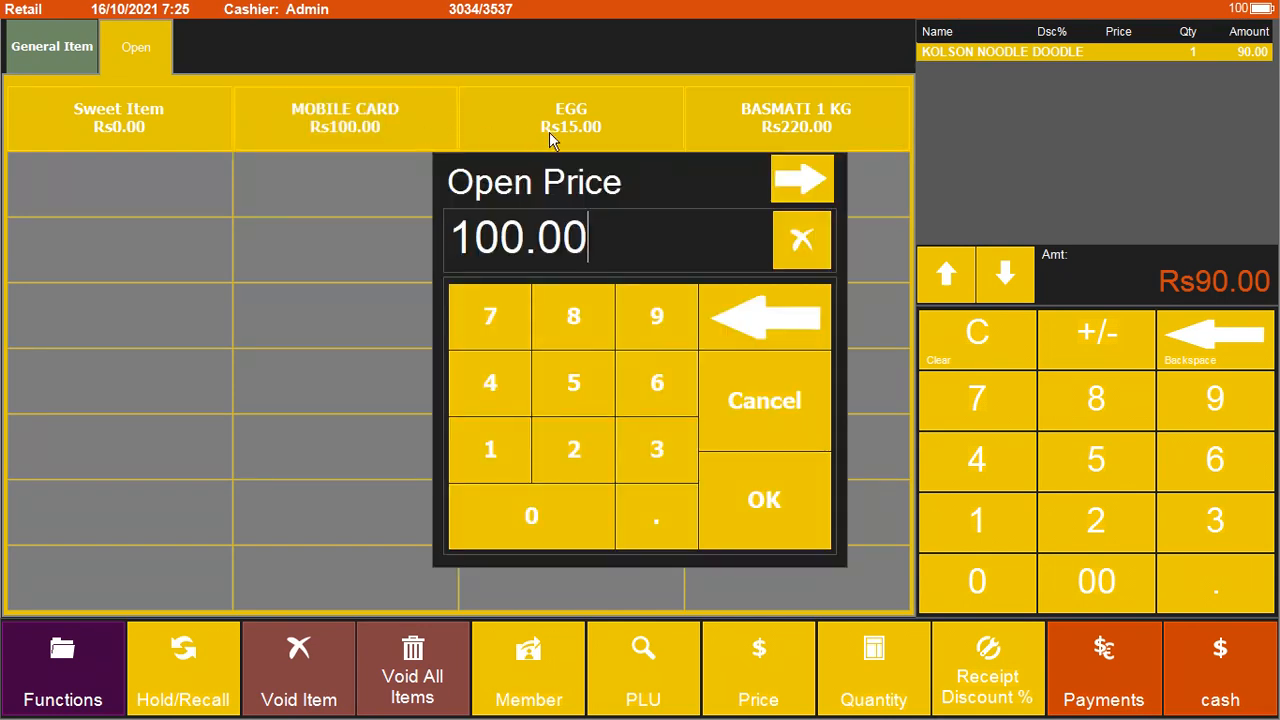
{"action": "left_click", "coordinate": [767, 403]}
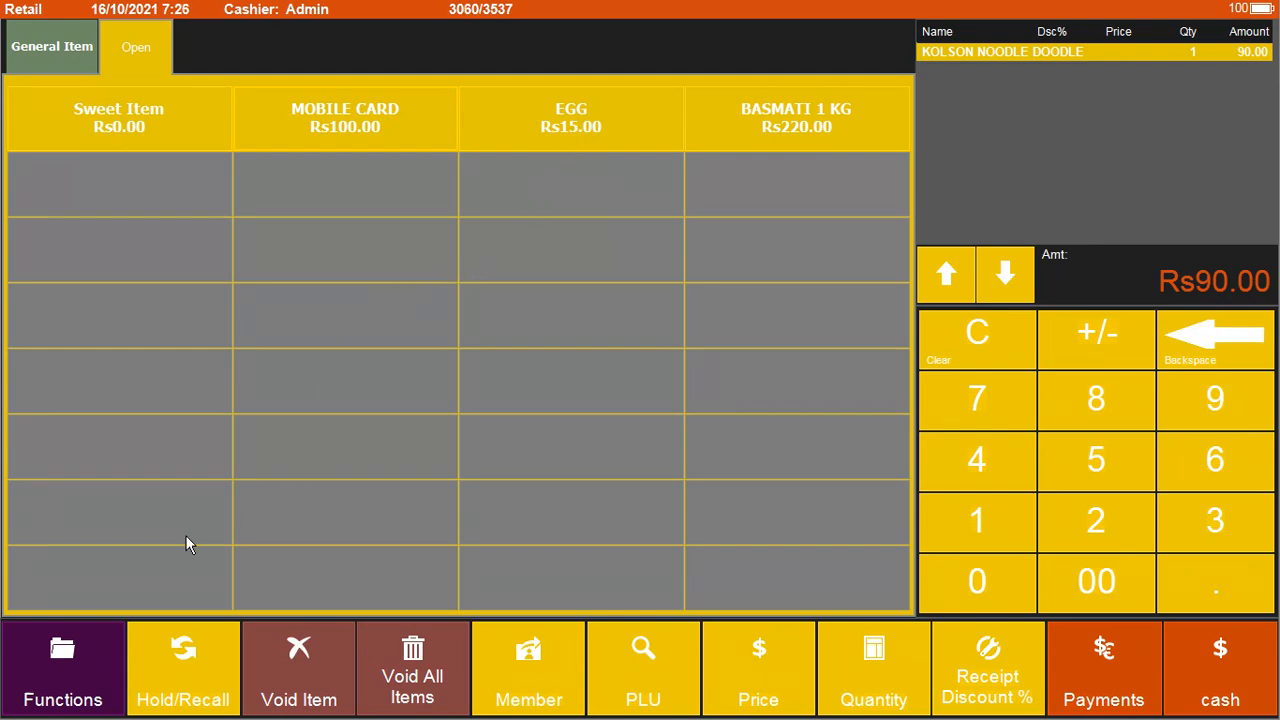
{"action": "left_click", "coordinate": [94, 649]}
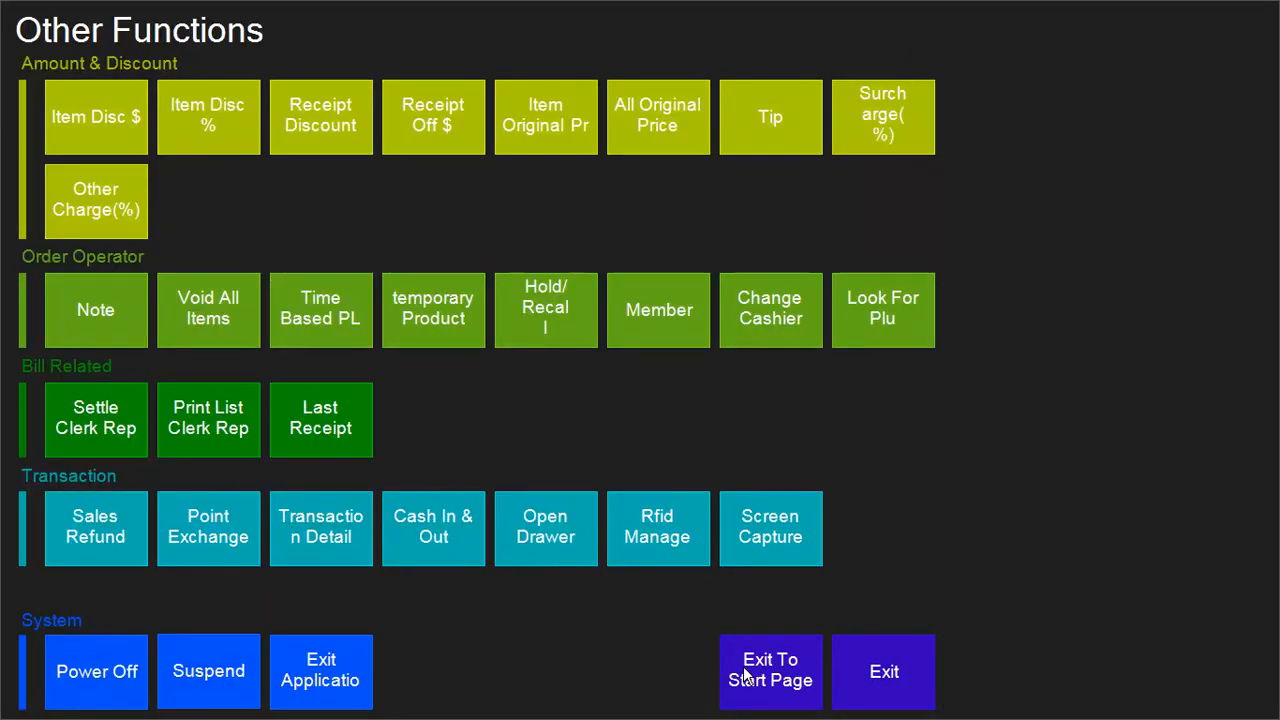
{"action": "left_click", "coordinate": [521, 519]}
{"action": "left_click", "coordinate": [729, 432]}
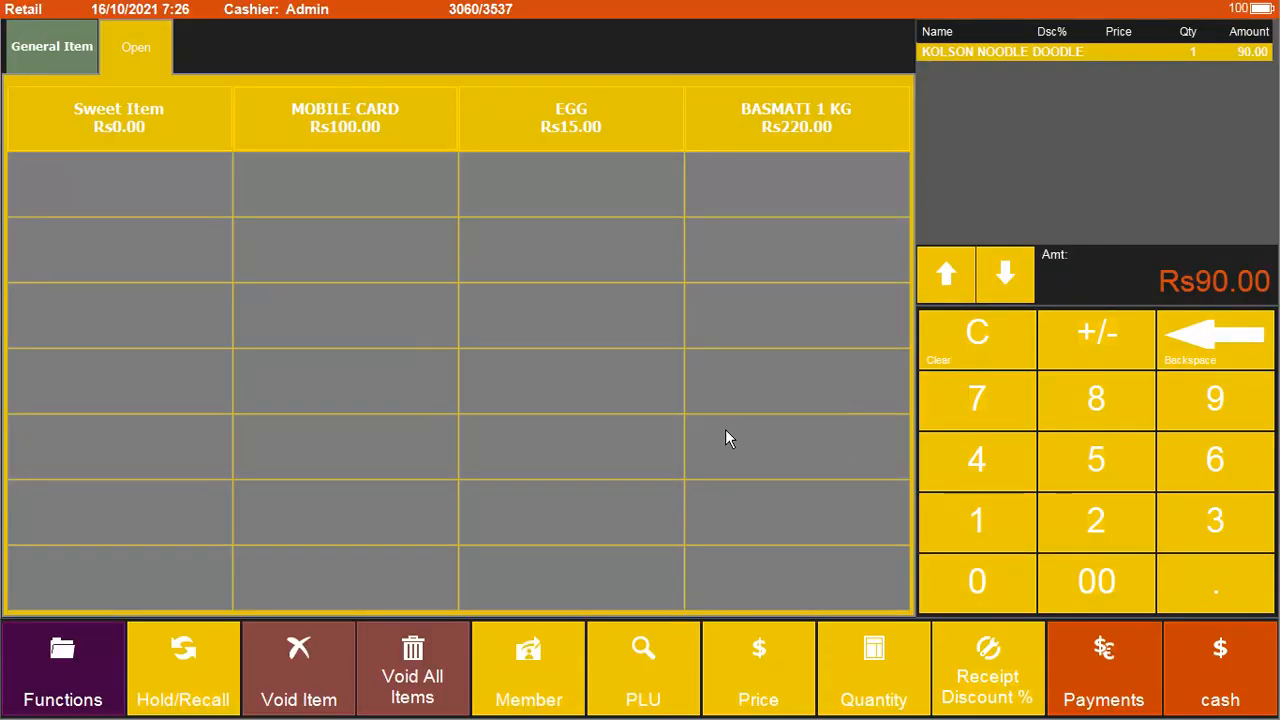
Step: Void KOLSON NOODLE DOODLE so the order is Rs0.00, then exit to the start page
{"action": "left_click", "coordinate": [330, 680]}
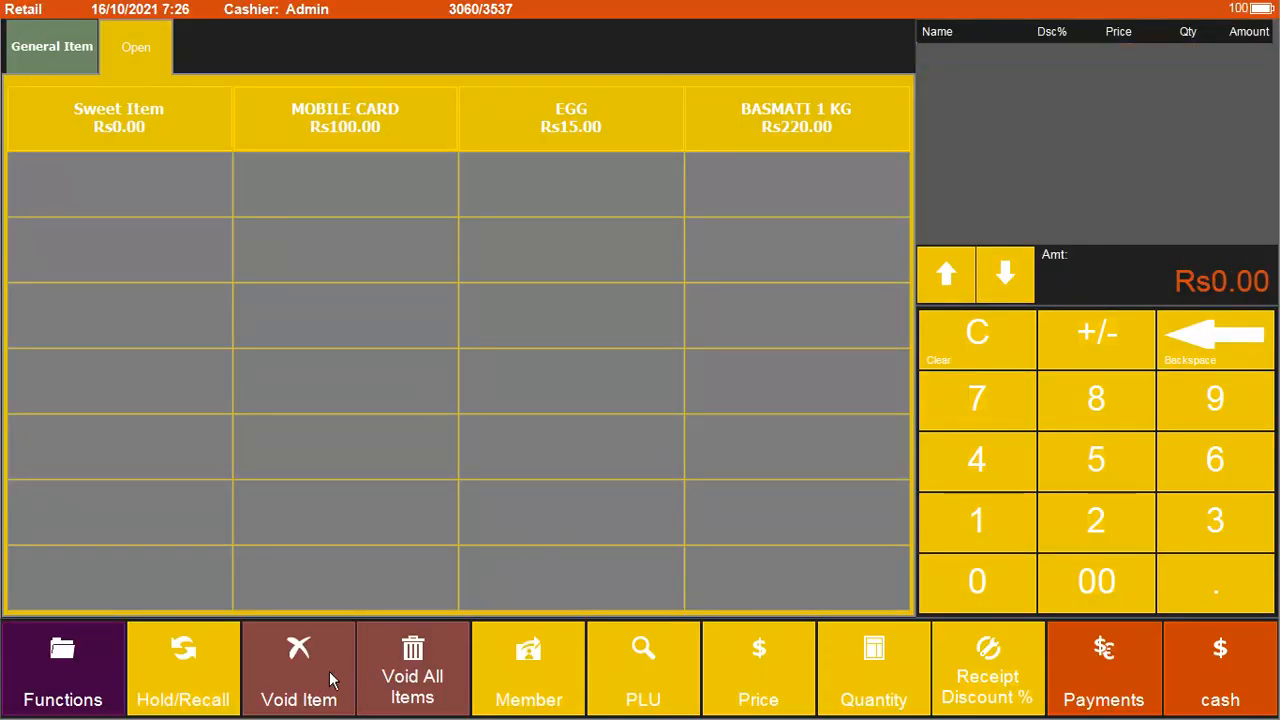
{"action": "left_click", "coordinate": [92, 692]}
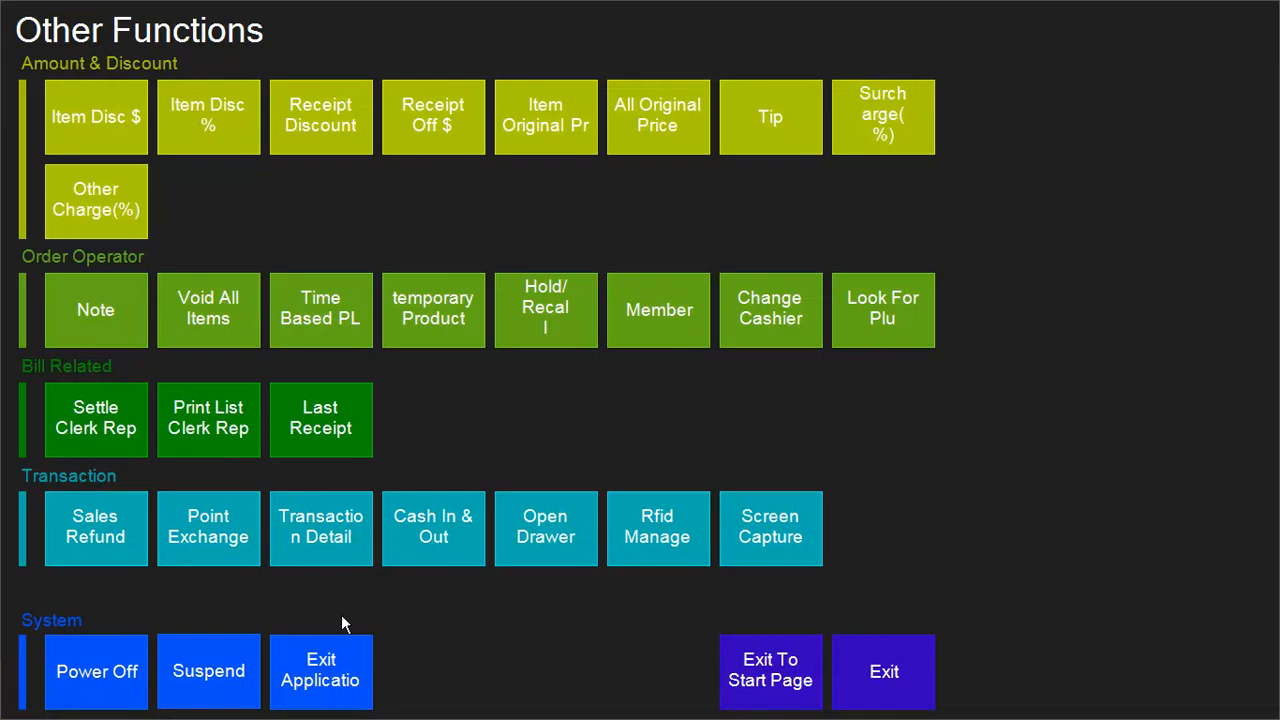
{"action": "left_click", "coordinate": [762, 680]}
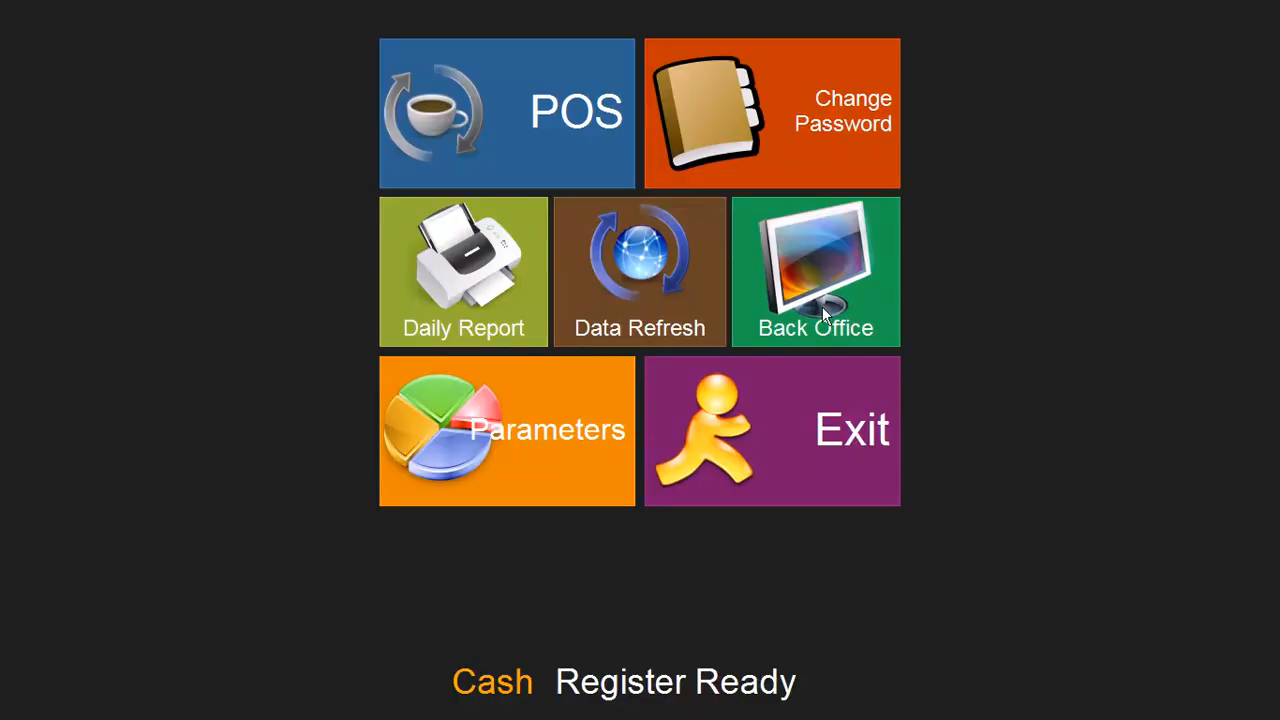
Step: Review the Daily Report with all totals at 0.00, then open Back Office
{"action": "left_click", "coordinate": [500, 290]}
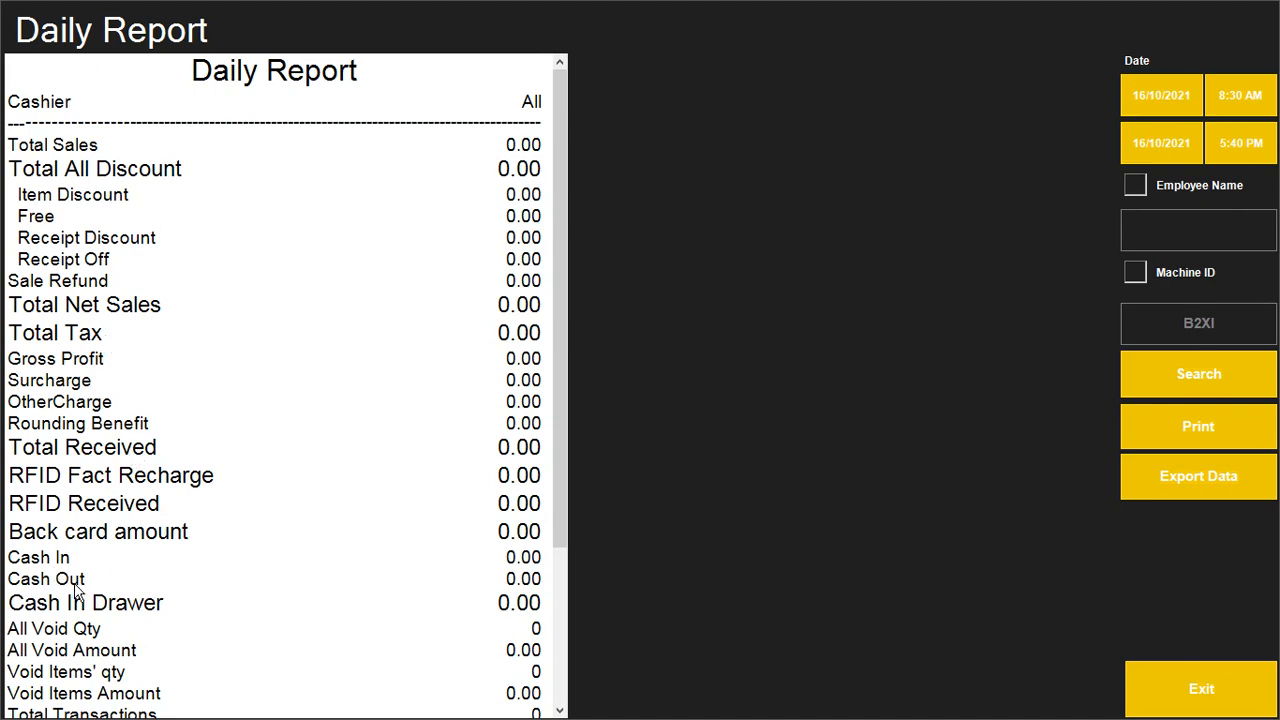
{"action": "scroll", "coordinate": [124, 610], "scroll_direction": "down", "scroll_amount": 3}
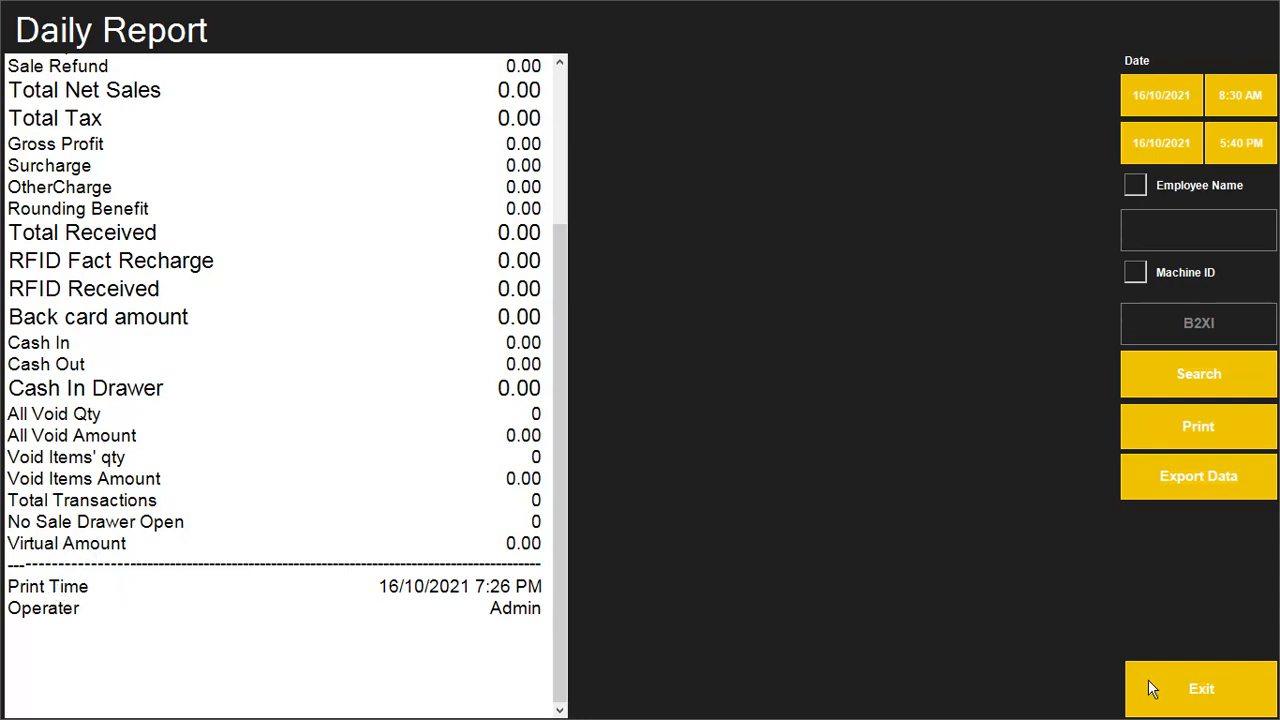
{"action": "left_click", "coordinate": [1193, 697]}
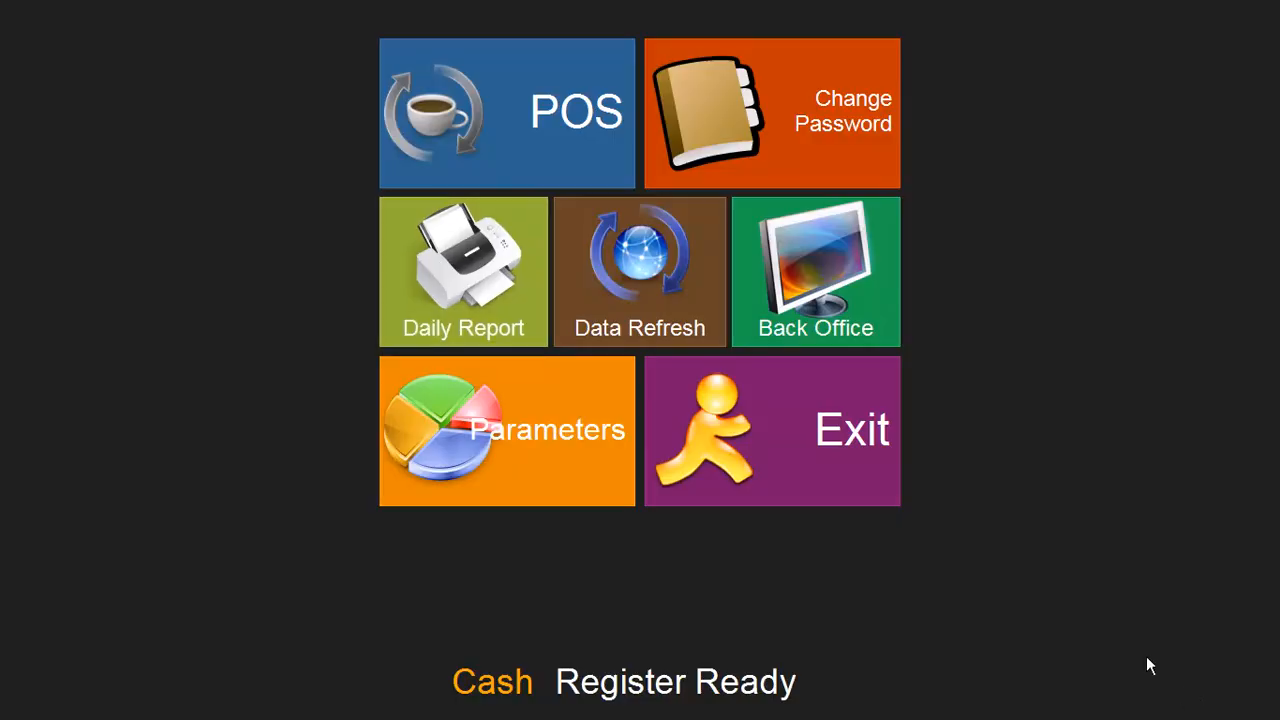
{"action": "left_click", "coordinate": [835, 312]}
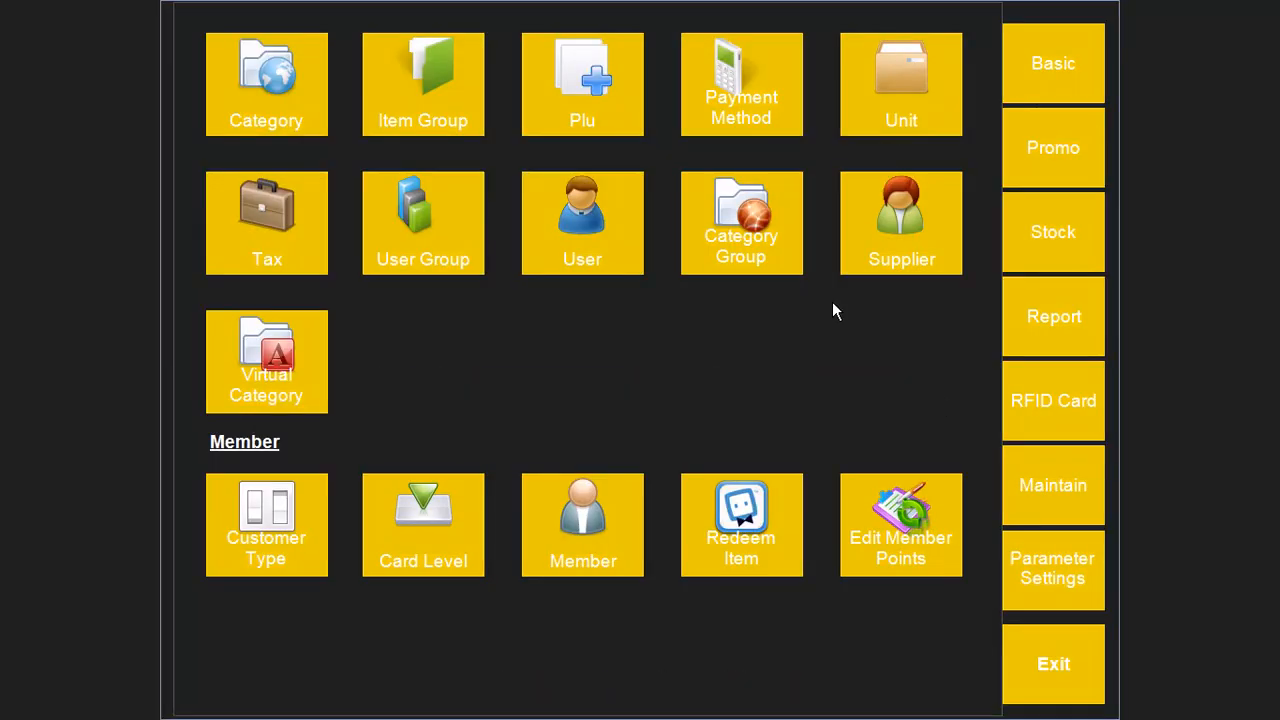
Step: Run the Sales Statistic report (3 items, quantity 12.00, Rs1,010.00), then exit to the start page
{"action": "left_click", "coordinate": [1072, 328]}
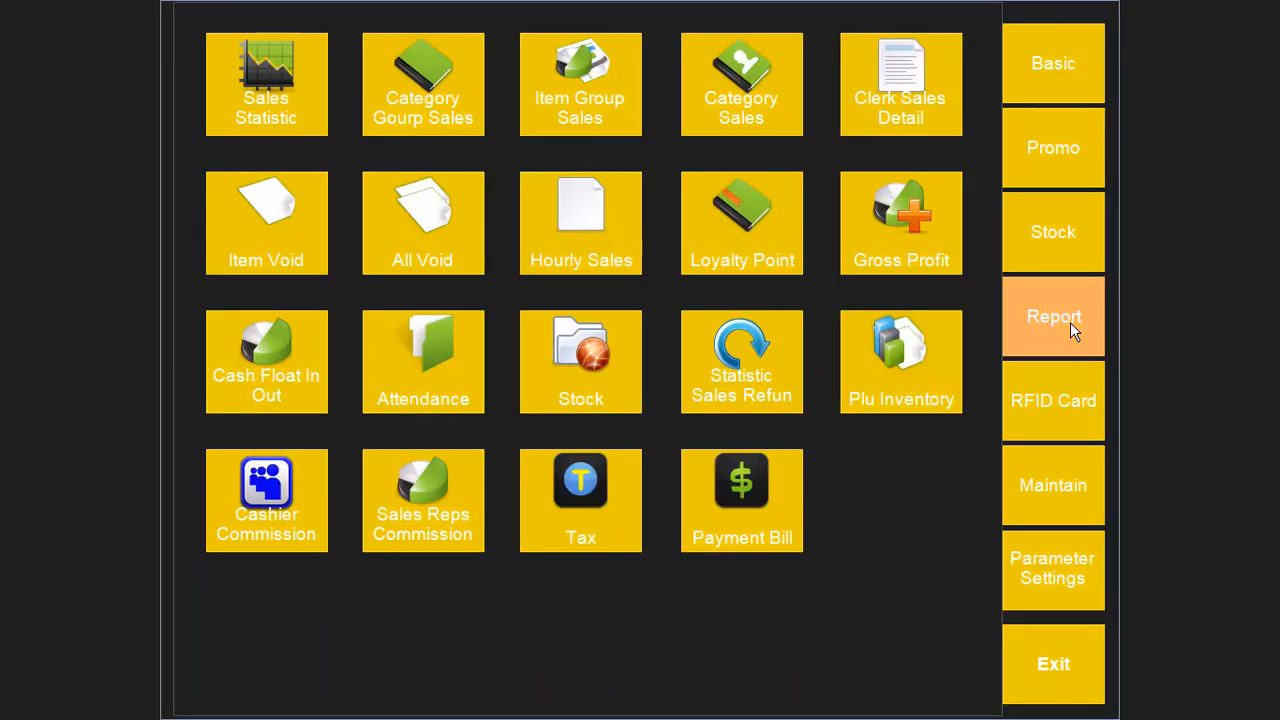
{"action": "left_click", "coordinate": [267, 88]}
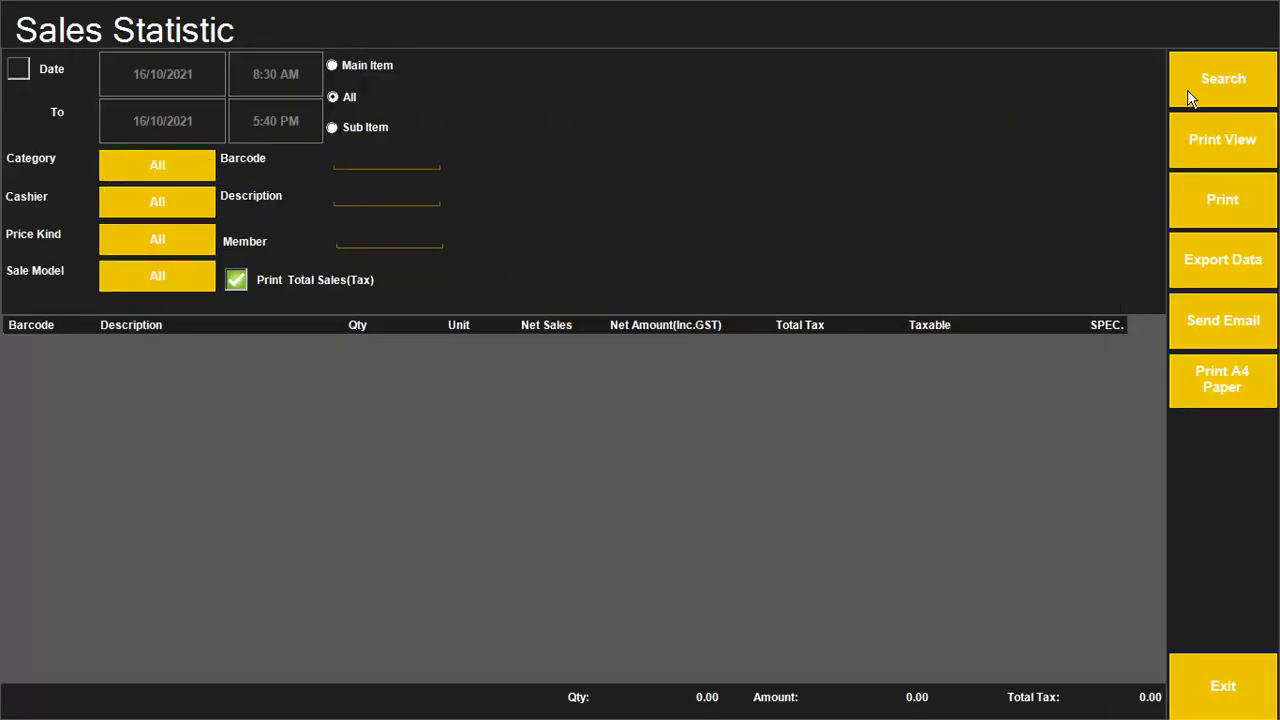
{"action": "left_click", "coordinate": [1193, 75]}
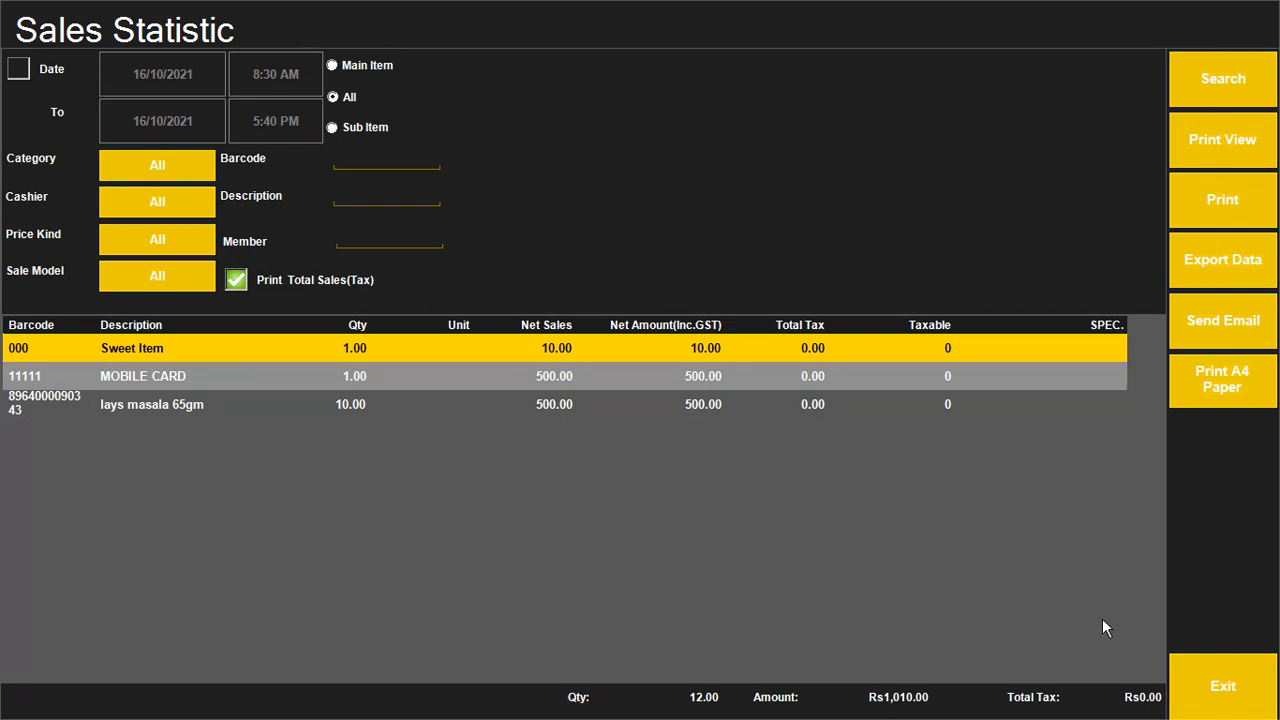
{"action": "left_click", "coordinate": [1222, 688]}
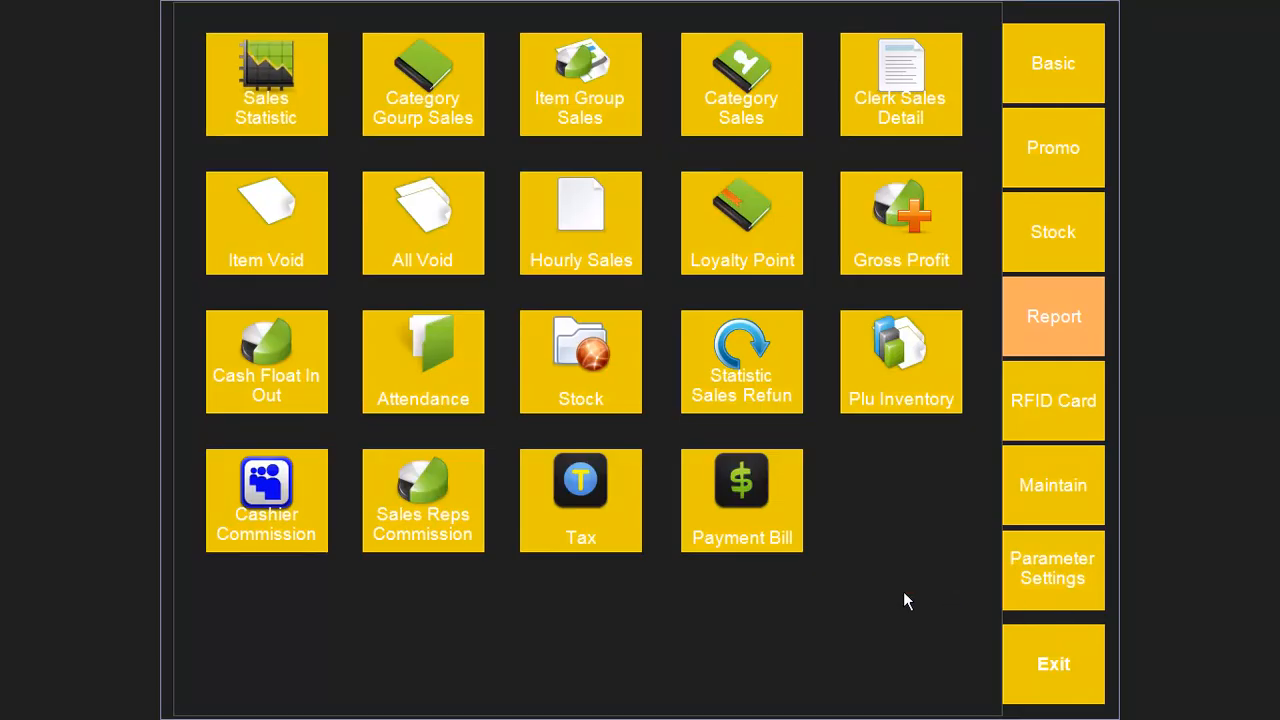
{"action": "left_click", "coordinate": [1022, 668]}
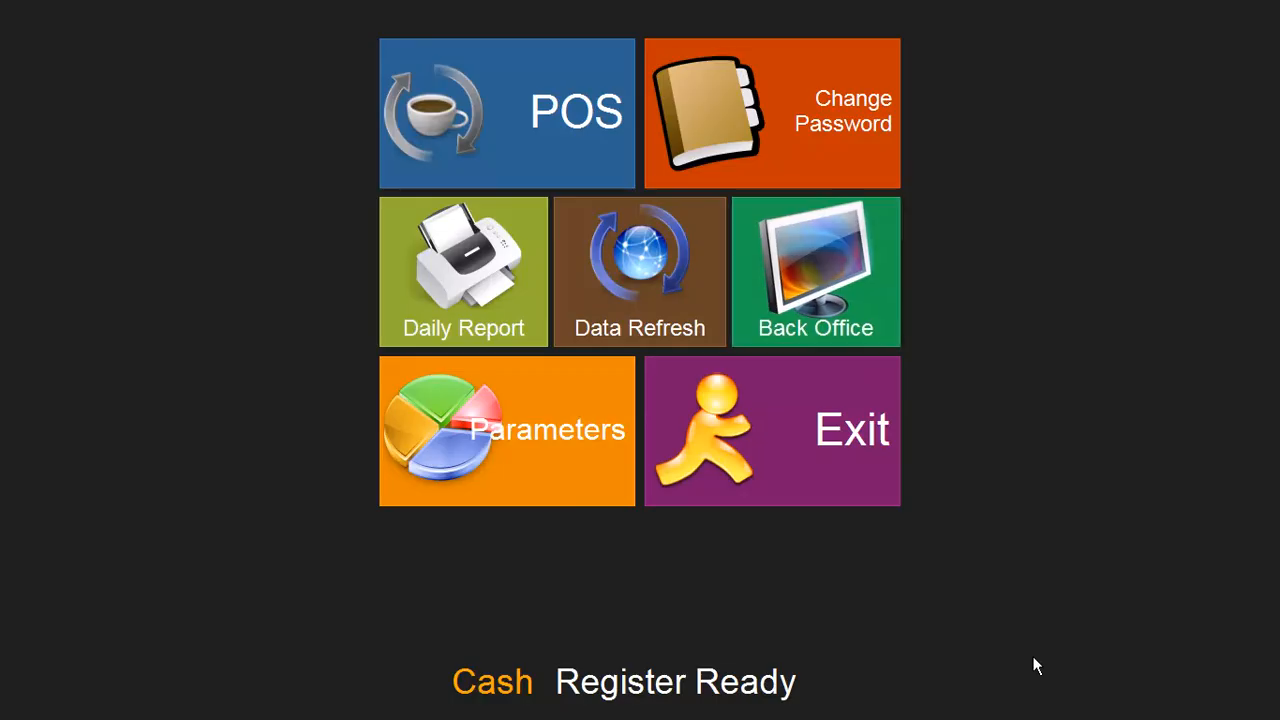
{"action": "key", "text": "alt+Tab"}
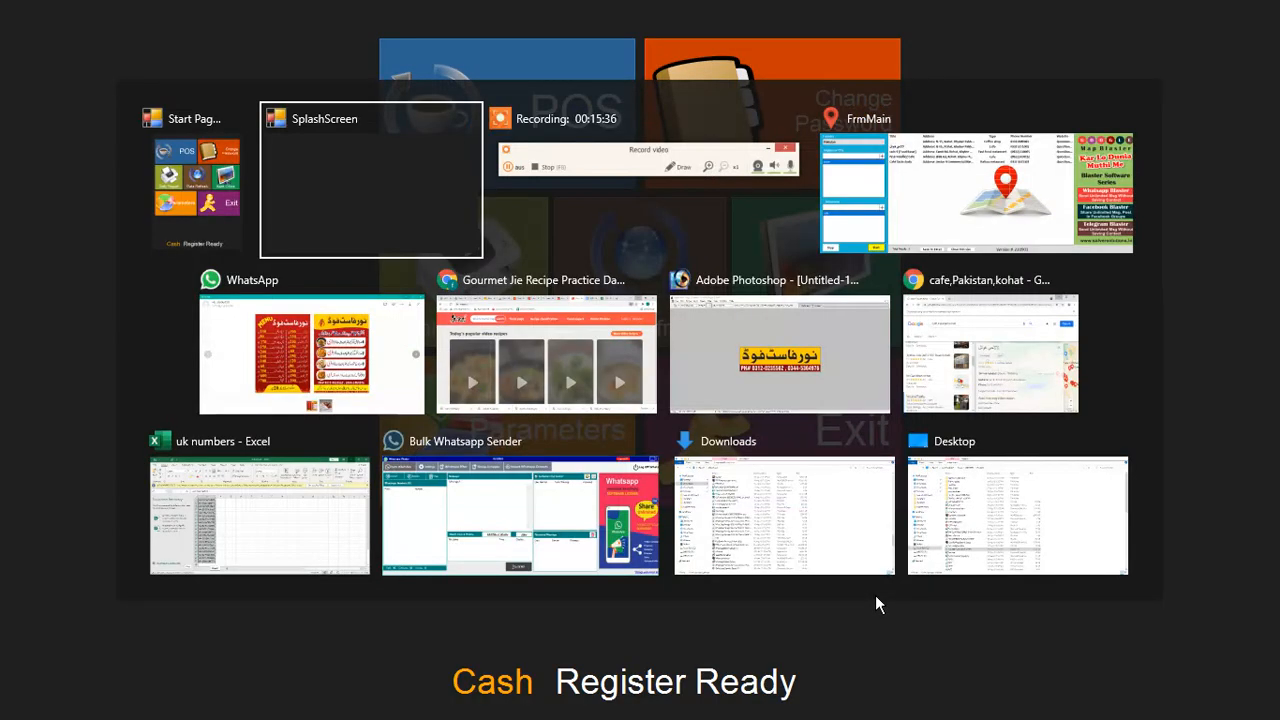
{"action": "key", "text": "alt+Tab"}
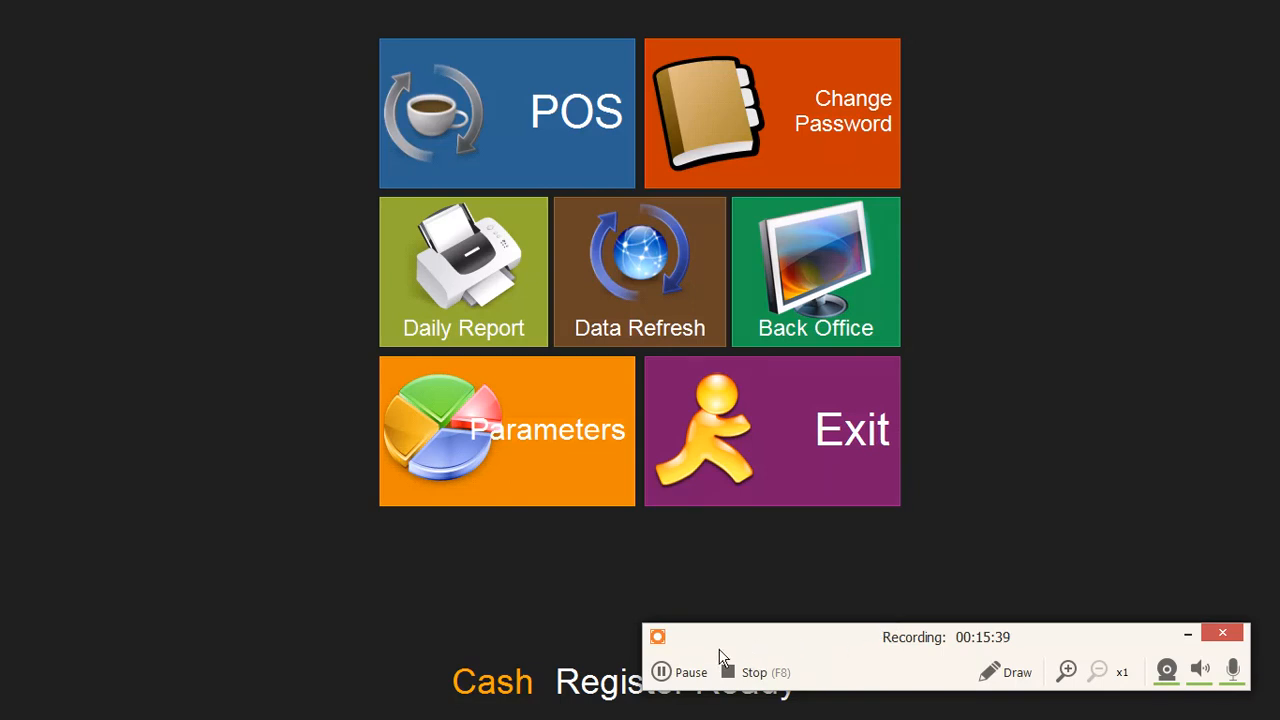